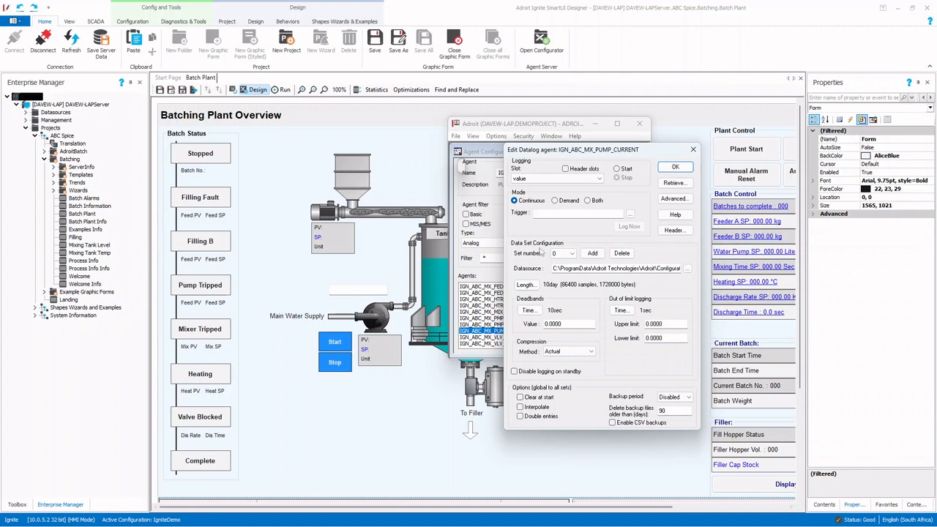
- Set the log length of the pump current datalog to an interval of 10 minutes
{"action": "left_click", "coordinate": [526, 285]}
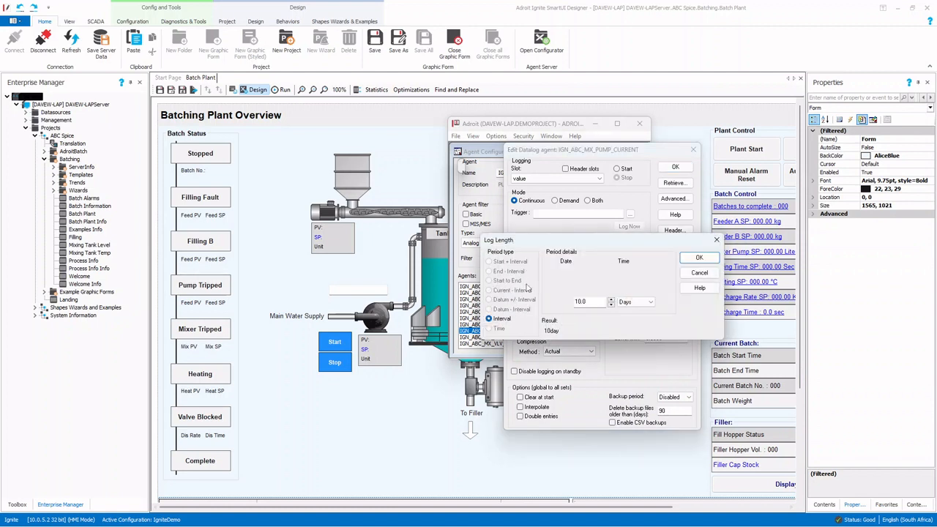
{"action": "left_click", "coordinate": [643, 303]}
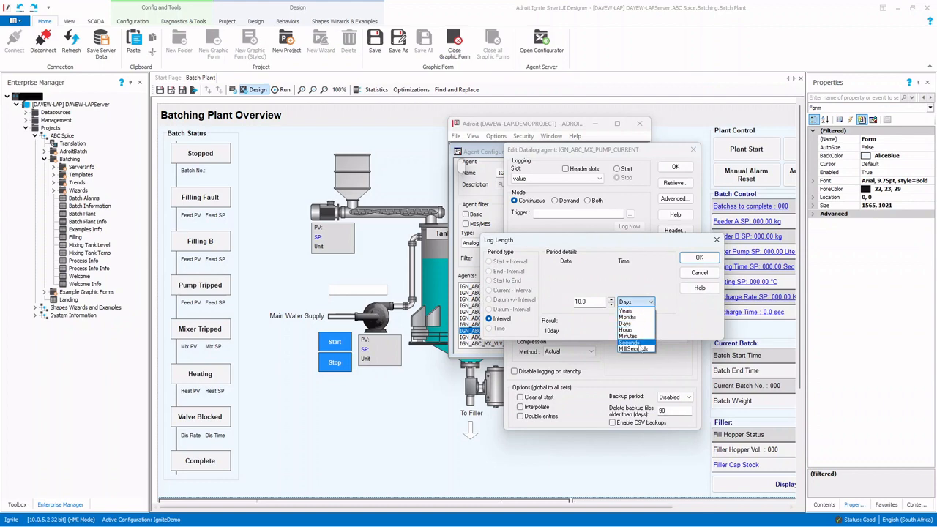
{"action": "left_click", "coordinate": [638, 337]}
{"action": "double_click", "coordinate": [601, 302]}
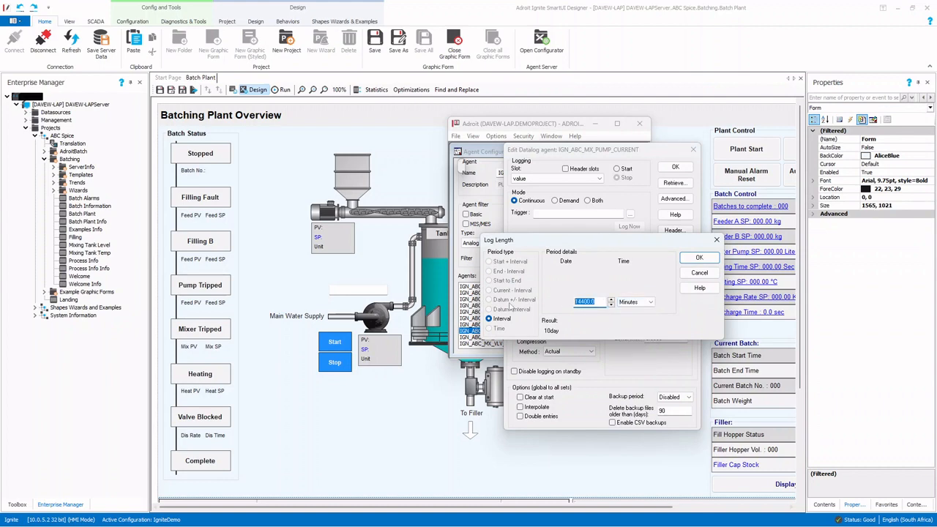
{"action": "type", "text": "10"}
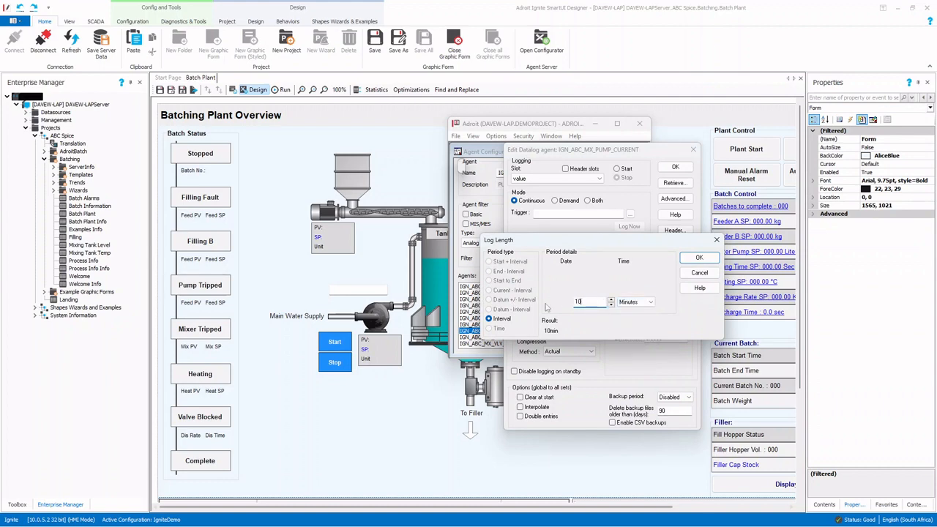
{"action": "left_click", "coordinate": [699, 257]}
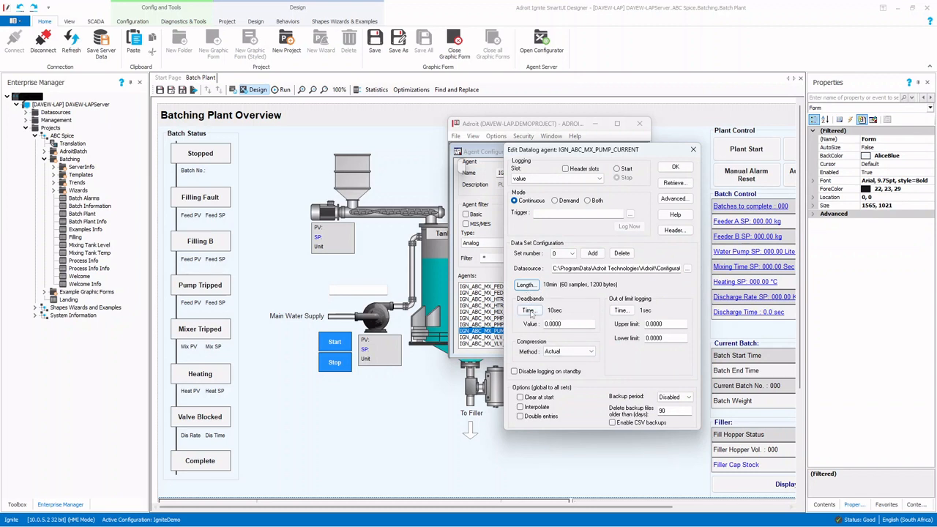
- Set the deadband time of the pump current datalog to 1 second
{"action": "left_click", "coordinate": [532, 315]}
{"action": "double_click", "coordinate": [579, 302]}
{"action": "type", "text": "1"}
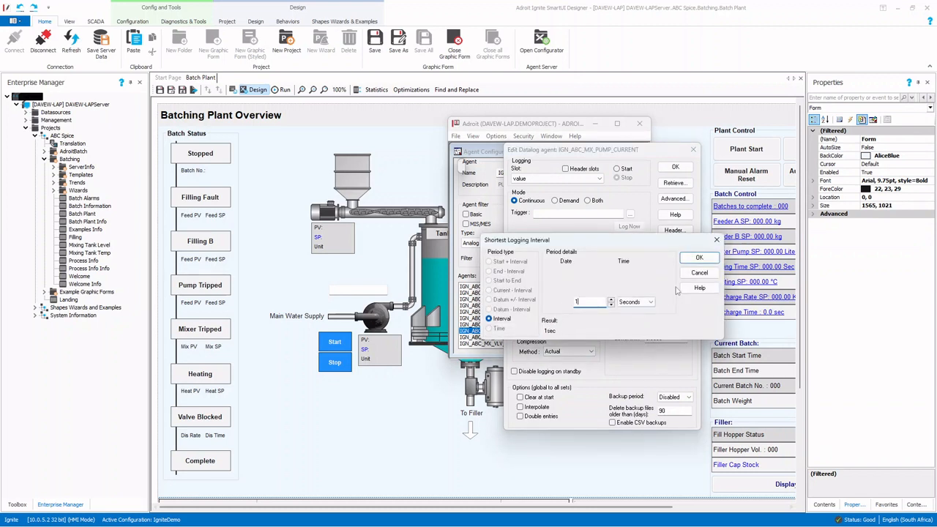
{"action": "left_click", "coordinate": [699, 257]}
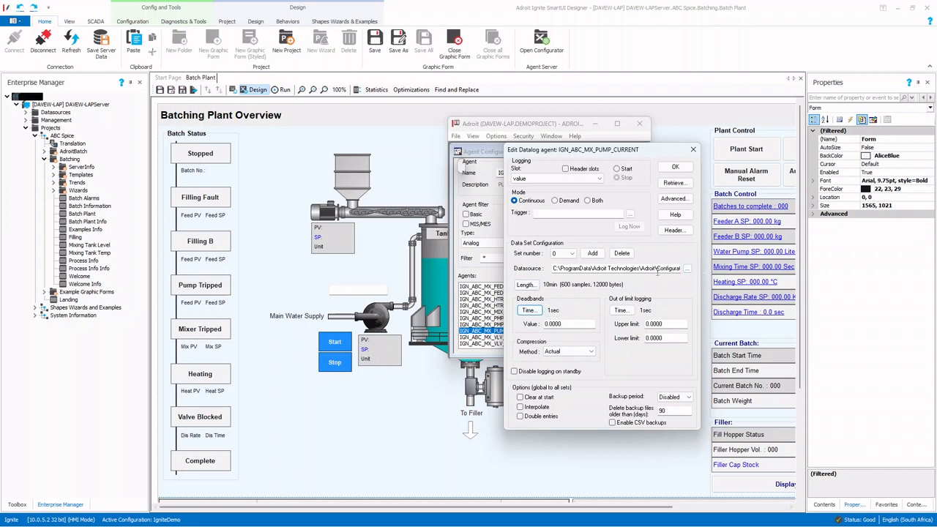
- Inspect the datasource path, start logging the pump current's value slot, and accept the datalog settings
{"action": "left_click_drag", "start_coordinate": [658, 271], "coordinate": [684, 269]}
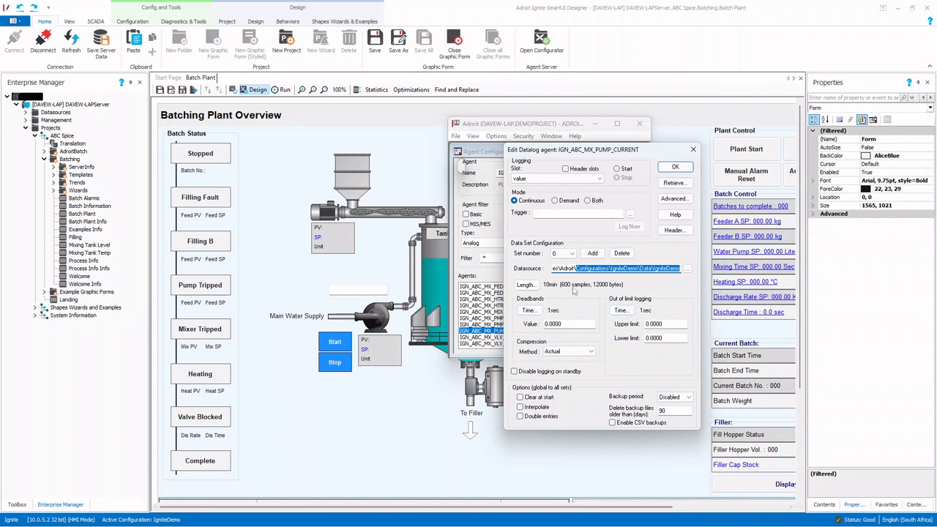
{"action": "left_click", "coordinate": [685, 170]}
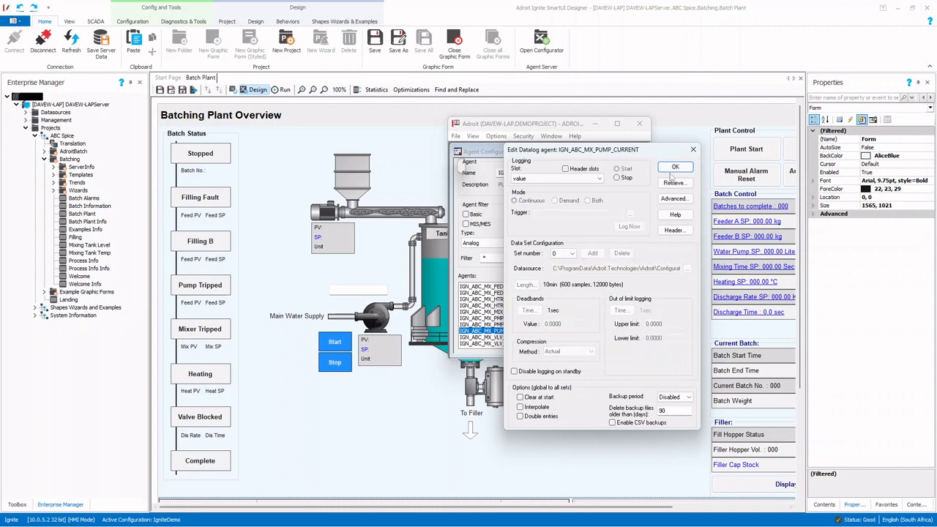
{"action": "left_click", "coordinate": [675, 169]}
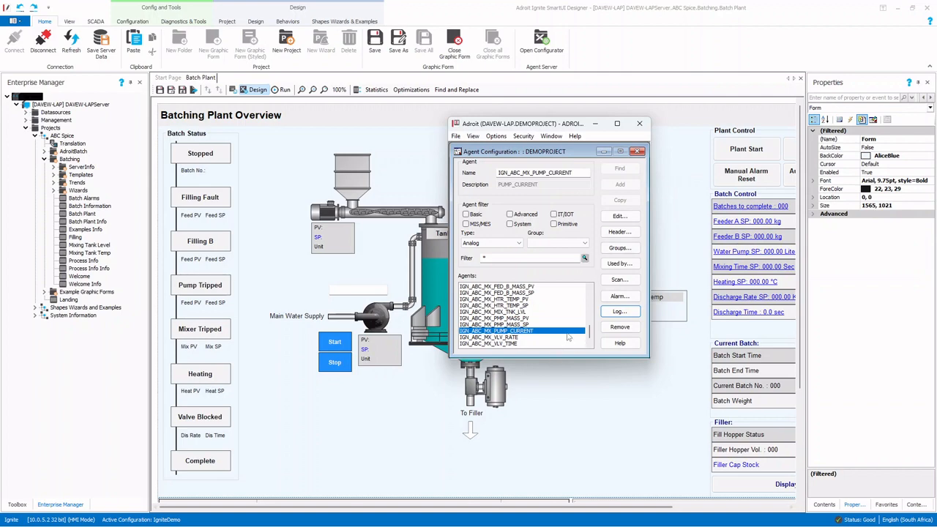
- Add the High and High-high alarm types to the IGN_ABC_MX_PUMP_CURRENT agent
{"action": "left_click", "coordinate": [624, 297]}
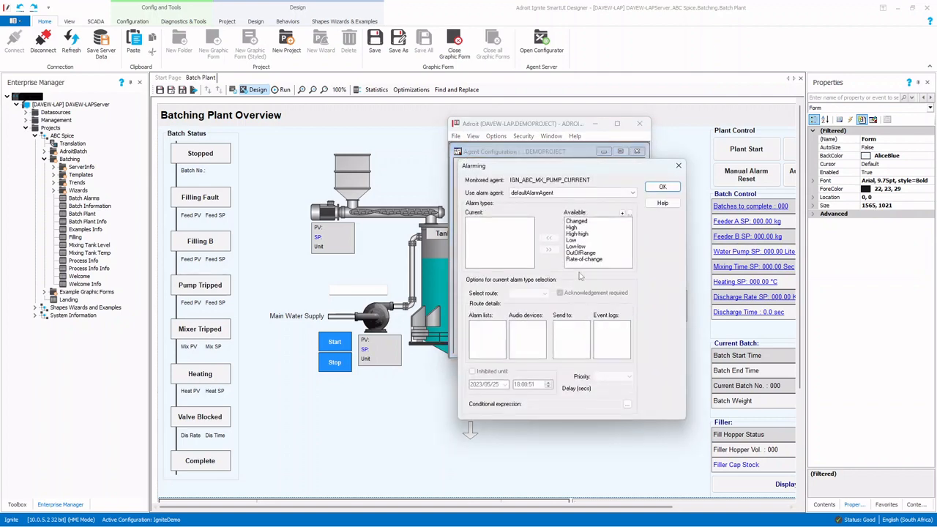
{"action": "left_click", "coordinate": [575, 227]}
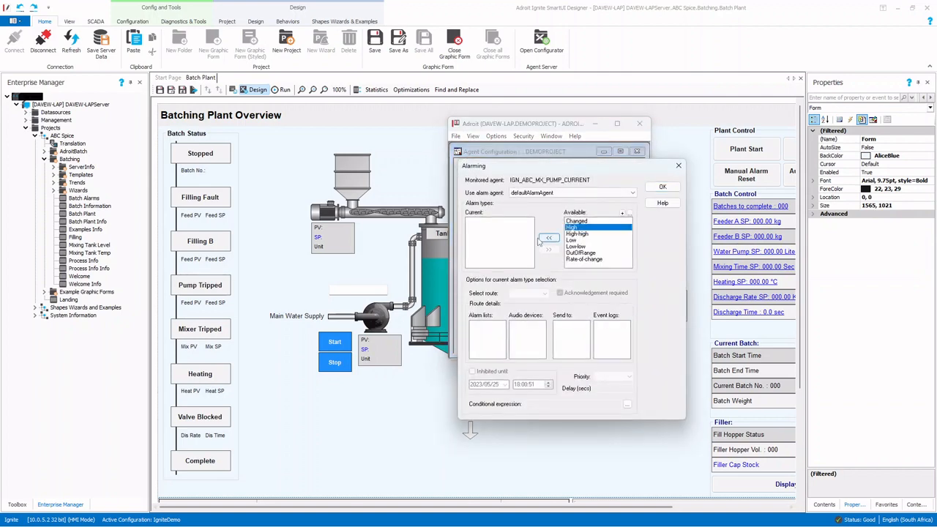
{"action": "left_click", "coordinate": [548, 249]}
{"action": "left_click", "coordinate": [577, 227]}
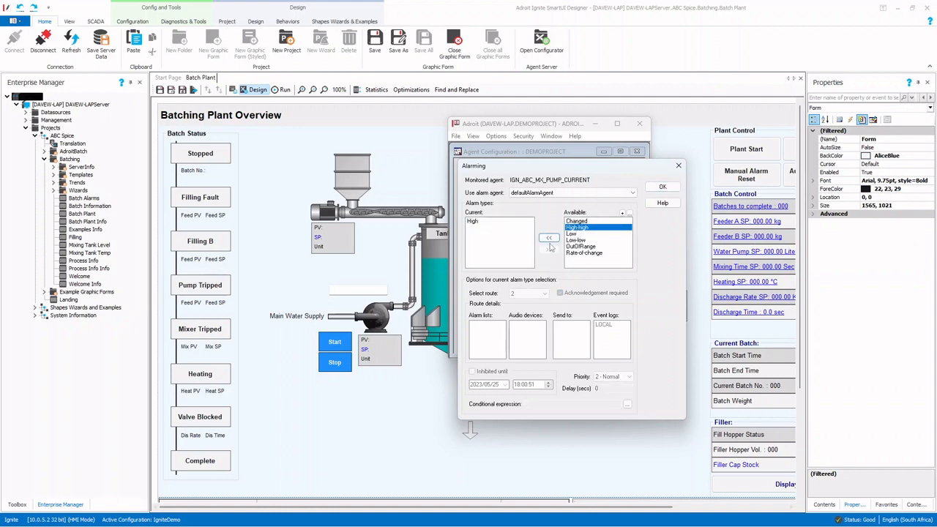
{"action": "left_click", "coordinate": [549, 248]}
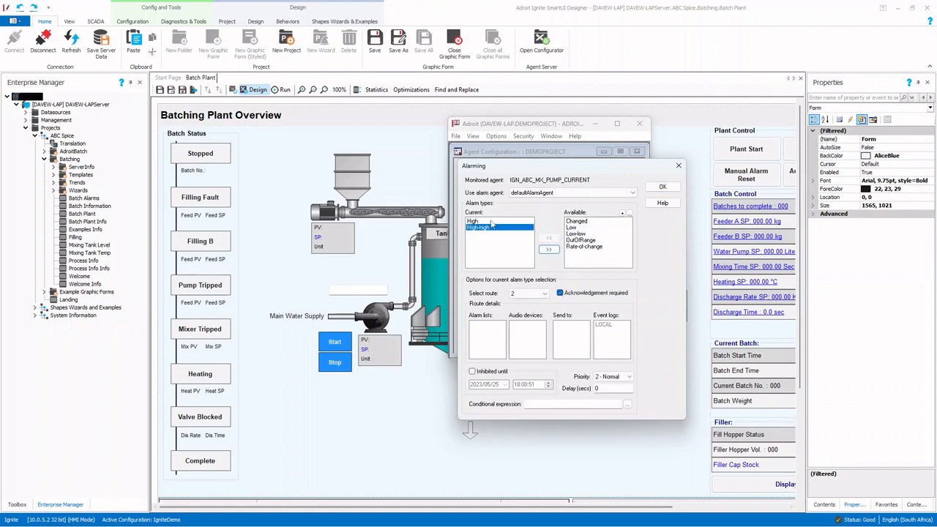
- Create a graphic form named Sample in the Batching folder of the ABC Spice project
{"action": "right_click", "coordinate": [70, 159]}
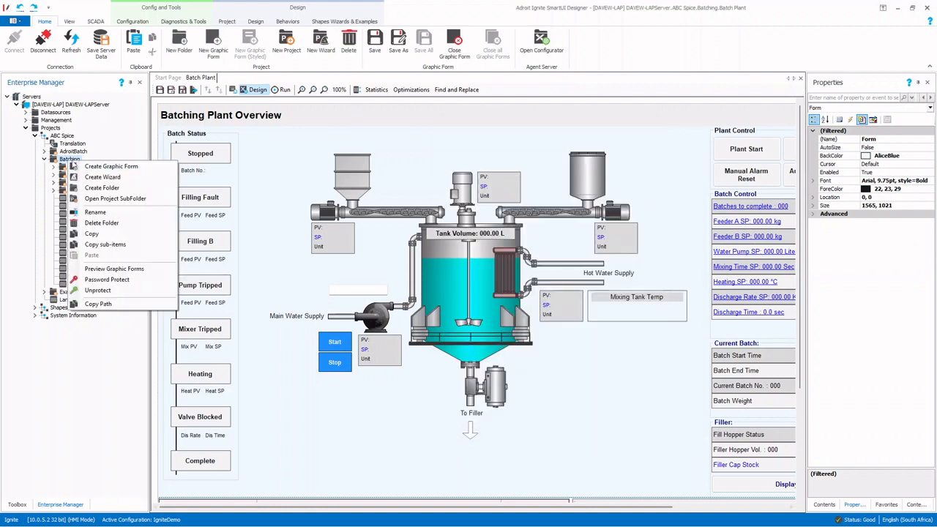
{"action": "left_click", "coordinate": [103, 176]}
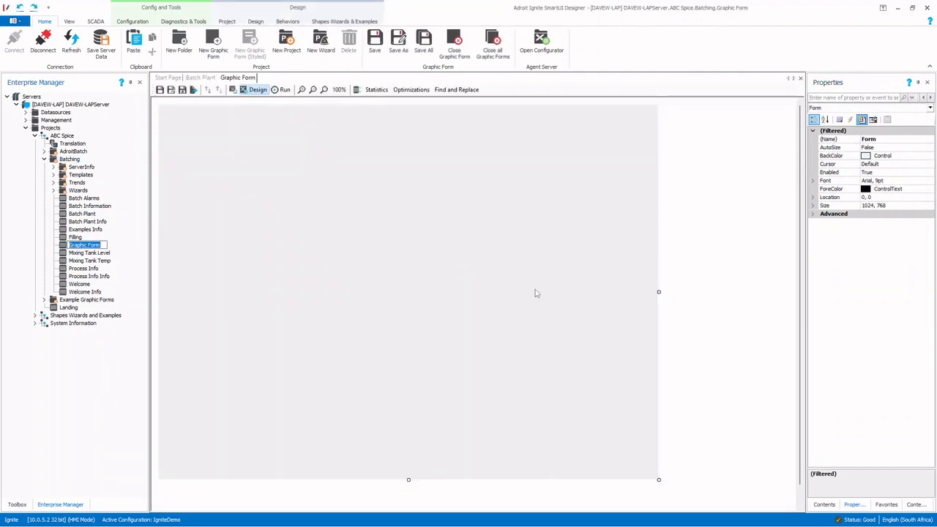
{"action": "type", "text": "Sample"}
{"action": "key", "text": "Return"}
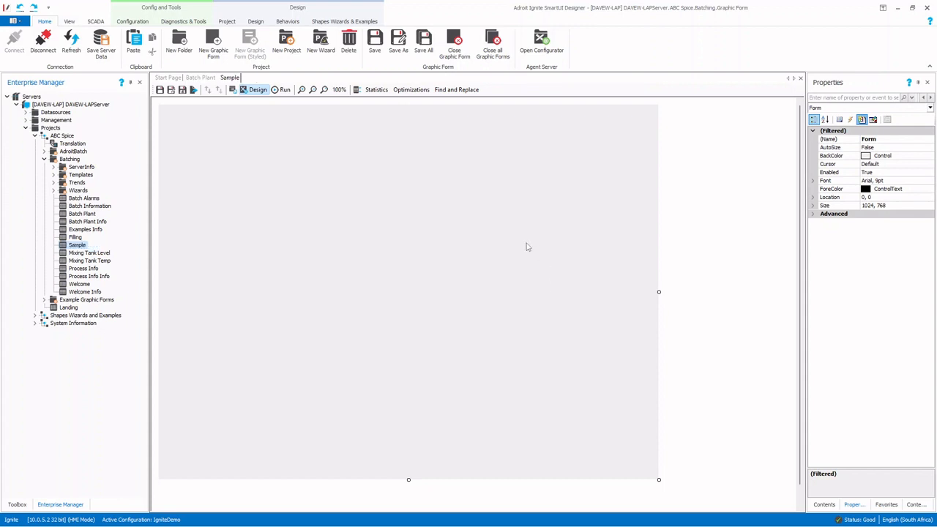
- Place an Adroit AlarmViewer about 905 by 267 in the lower part of the Sample form
{"action": "left_click", "coordinate": [18, 505]}
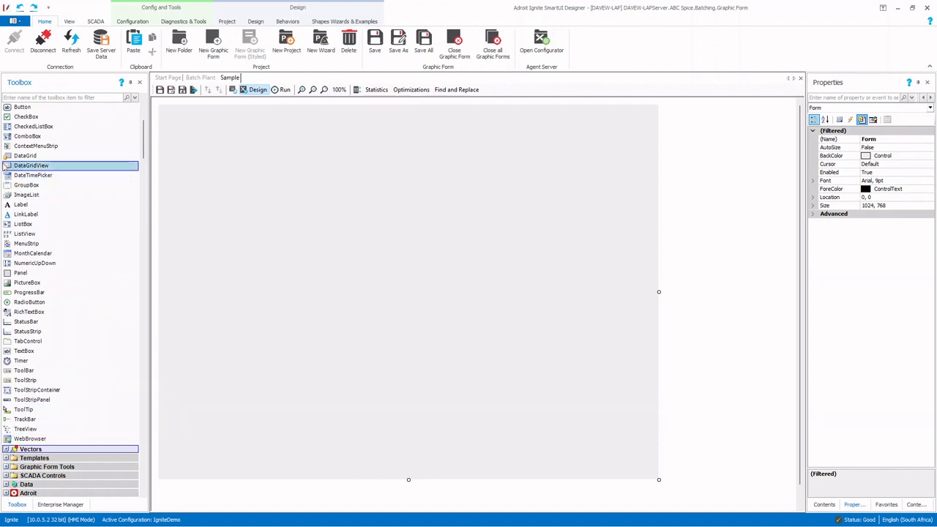
{"action": "scroll", "coordinate": [26, 156], "scroll_direction": "up", "scroll_amount": 1}
{"action": "left_click", "coordinate": [7, 108]}
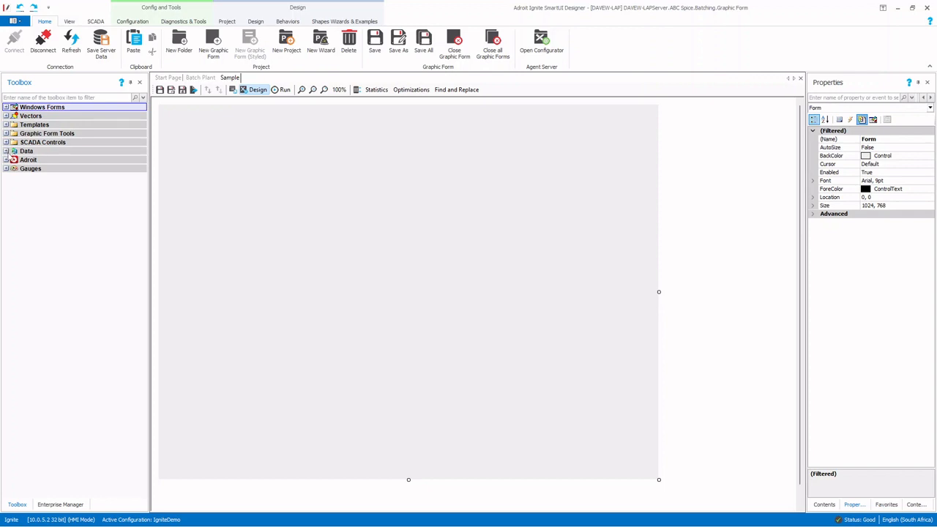
{"action": "left_click", "coordinate": [6, 161]}
{"action": "left_click", "coordinate": [6, 161]}
{"action": "left_click", "coordinate": [29, 178]}
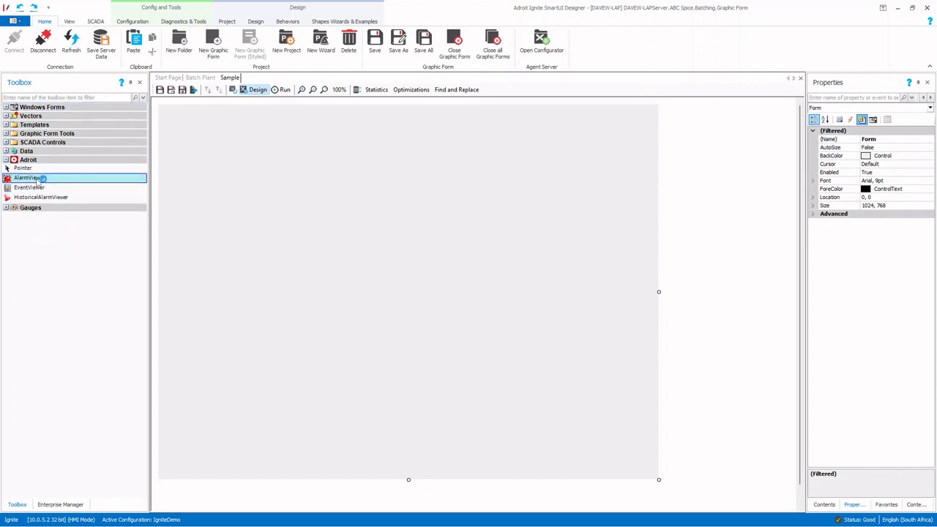
{"action": "mouse_move", "coordinate": [193, 327]}
{"action": "left_mouse_down"}
{"action": "mouse_move", "coordinate": [544, 408]}
{"action": "mouse_move", "coordinate": [633, 456]}
{"action": "left_mouse_up"}
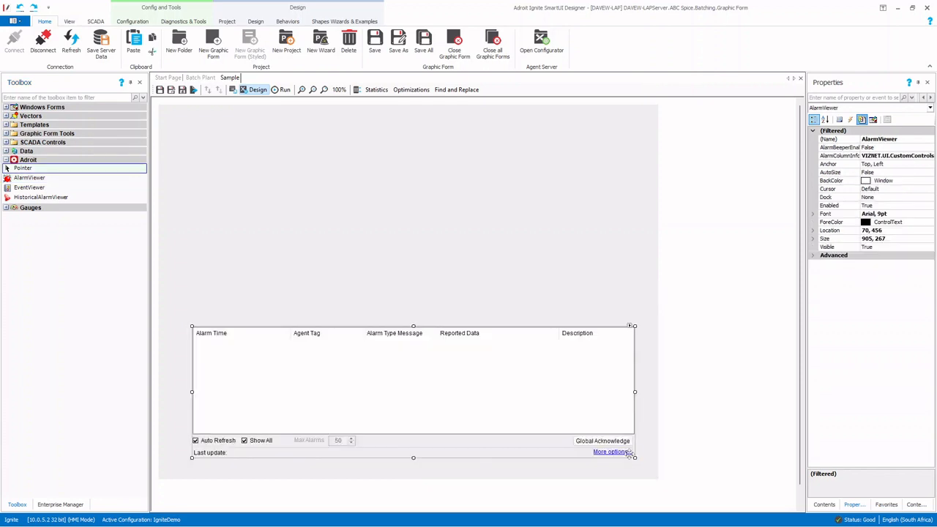
- Dock the alarm viewer to the bottom of the form and increase its height to about 336
{"action": "left_click", "coordinate": [900, 197]}
{"action": "left_click", "coordinate": [928, 197]}
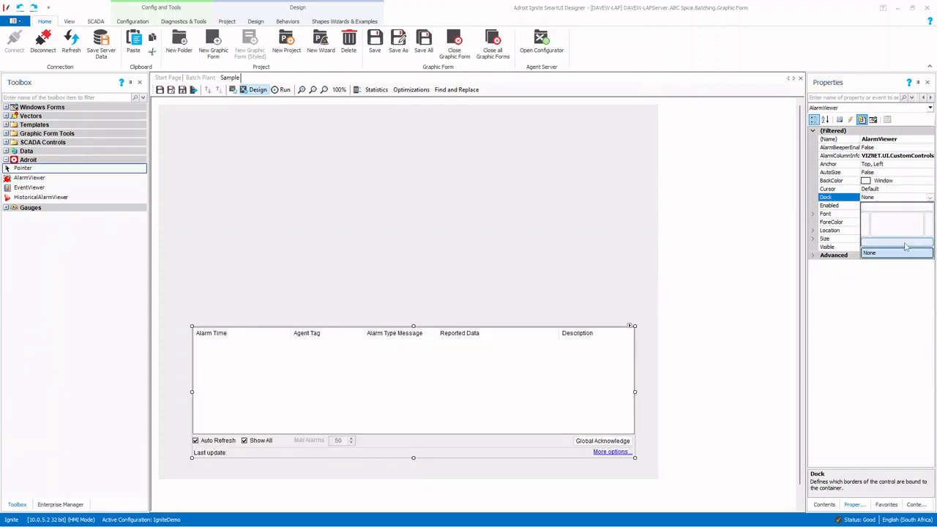
{"action": "left_click", "coordinate": [908, 246]}
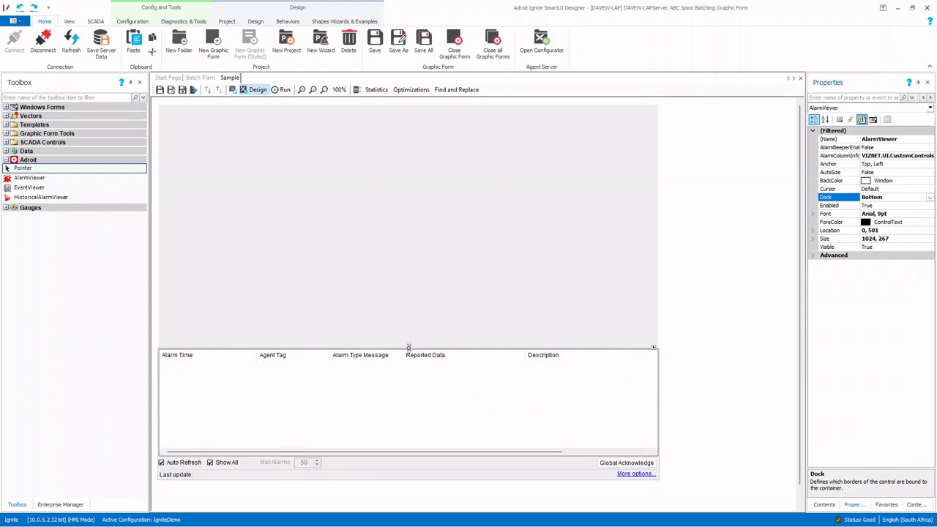
{"action": "left_click_drag", "start_coordinate": [409, 347], "coordinate": [409, 315]}
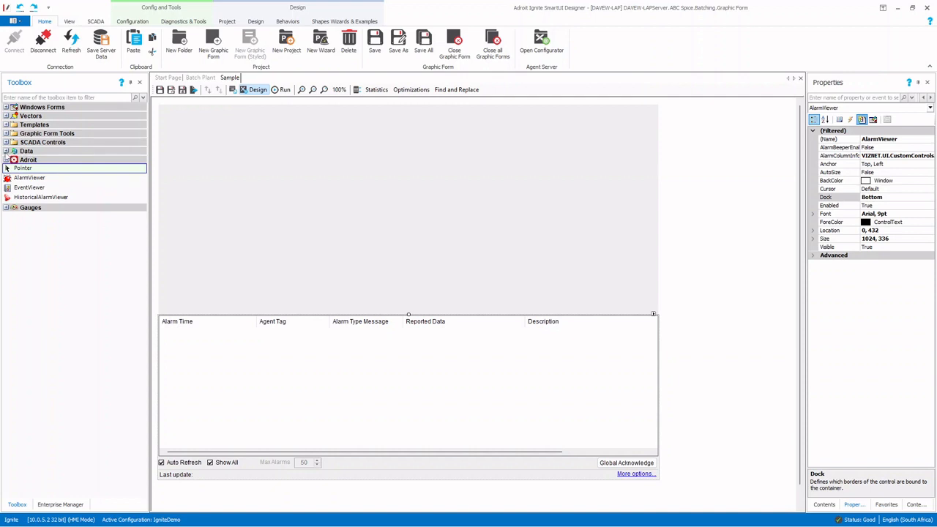
- Place a LineChart about 891 by 300 on the form above the alarm viewer
{"action": "left_click", "coordinate": [6, 151]}
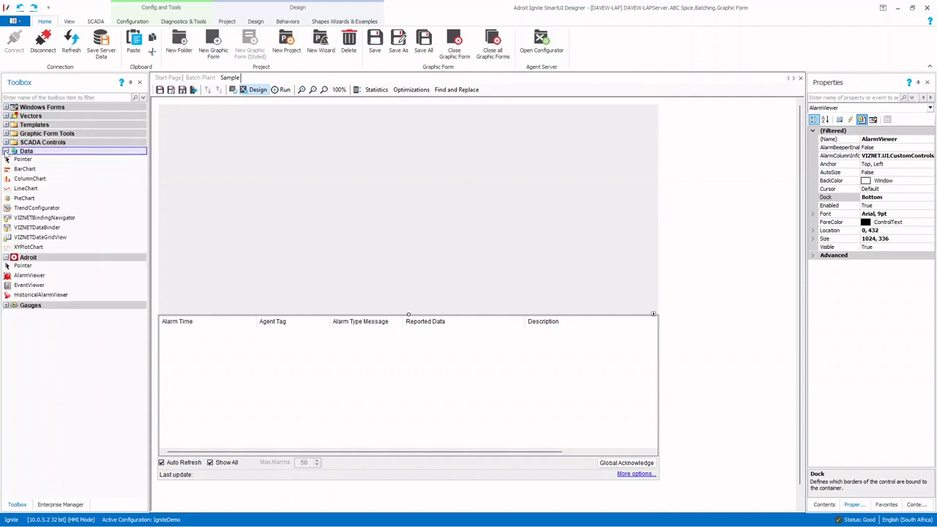
{"action": "left_click", "coordinate": [25, 189]}
{"action": "left_click_drag", "start_coordinate": [185, 120], "coordinate": [455, 191]}
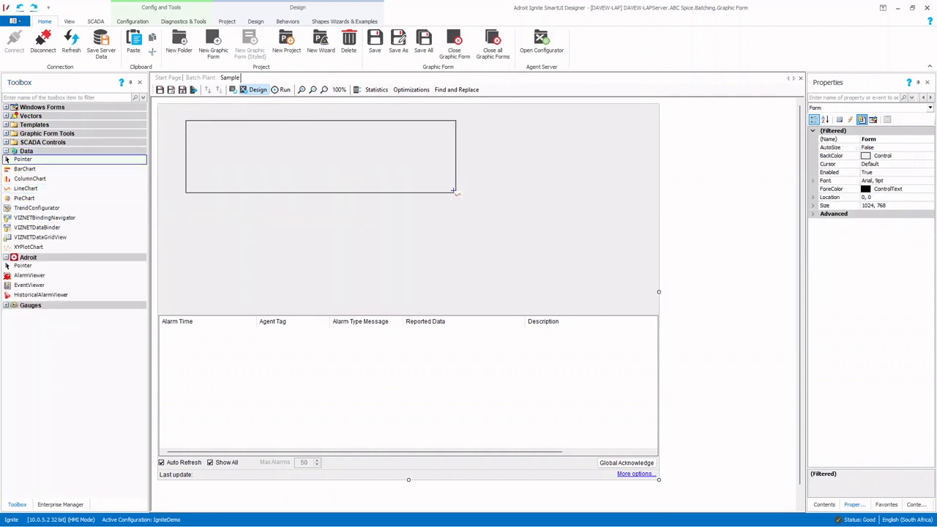
{"action": "left_click_drag", "start_coordinate": [455, 192], "coordinate": [621, 267]}
- Dock the line chart to the top of the form and stretch its height to about 426, down to the alarm viewer
{"action": "left_click", "coordinate": [899, 197]}
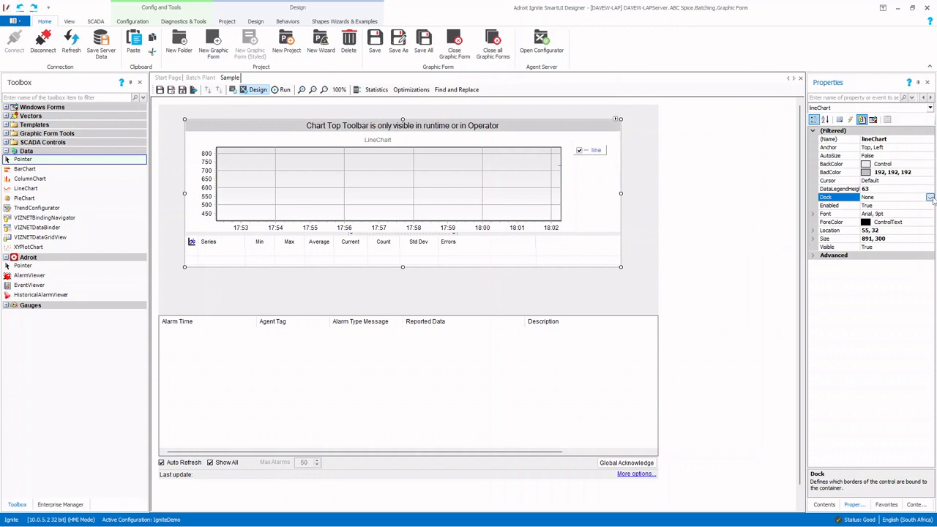
{"action": "left_click", "coordinate": [930, 197]}
{"action": "left_click", "coordinate": [899, 209]}
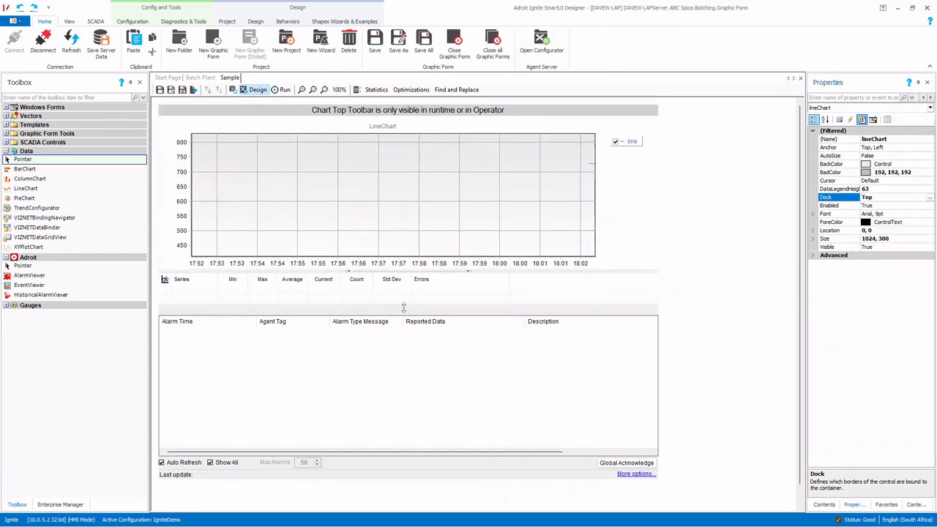
{"action": "left_click_drag", "start_coordinate": [404, 308], "coordinate": [405, 309]}
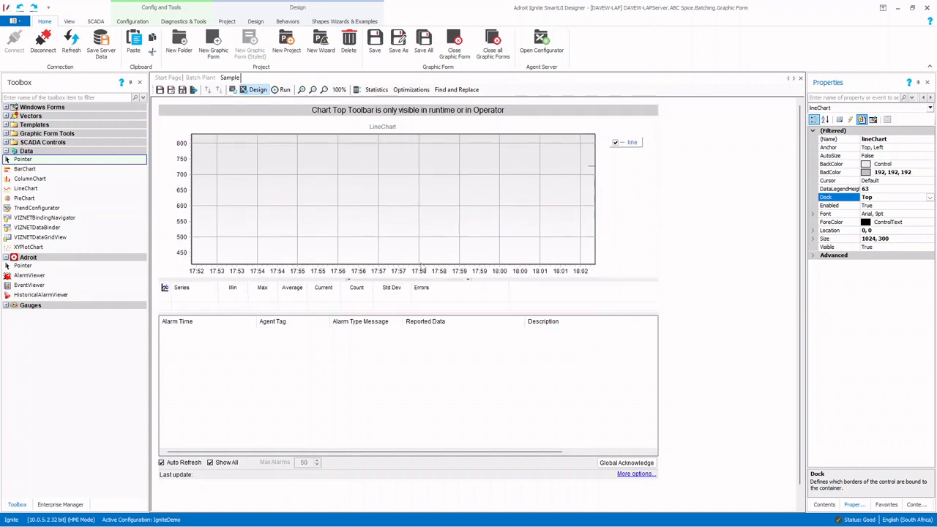
{"action": "left_click", "coordinate": [419, 343]}
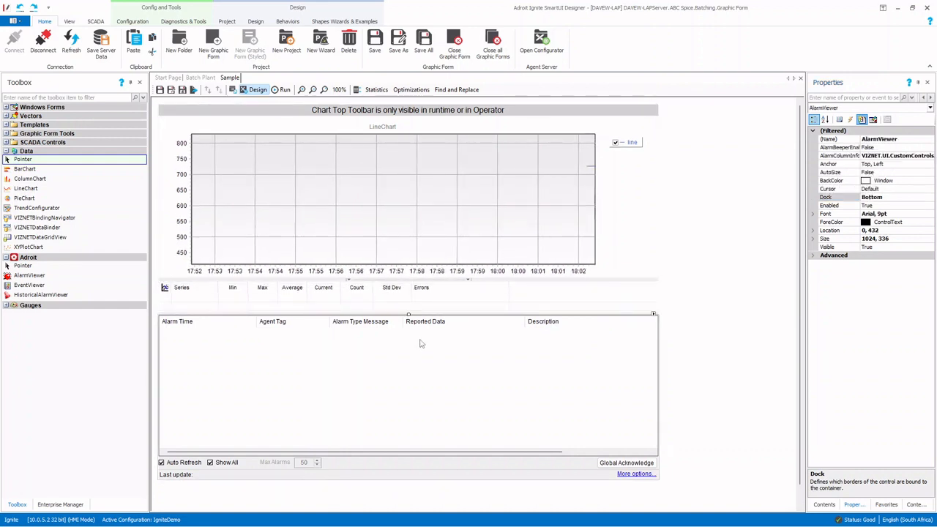
- Open the line chart's configuration and title its series Pump Current
{"action": "left_click", "coordinate": [354, 207]}
{"action": "left_click", "coordinate": [654, 105]}
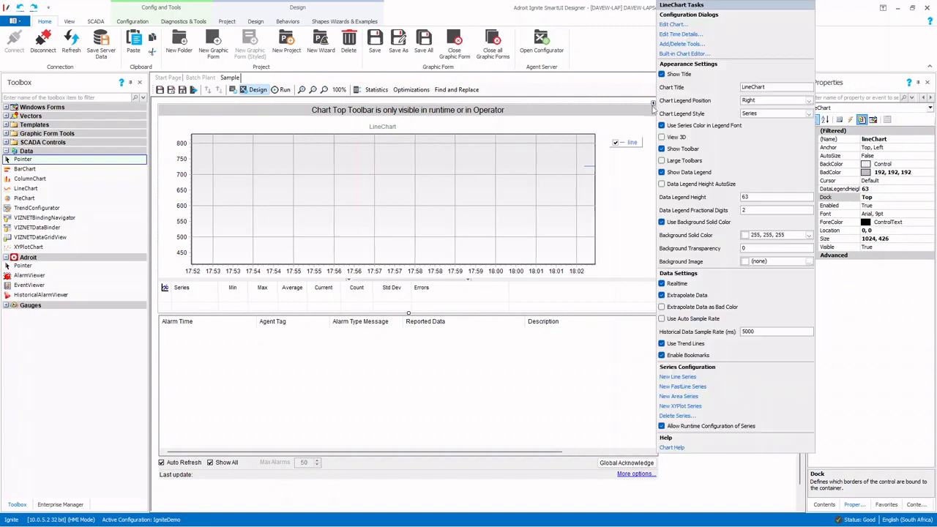
{"action": "left_click", "coordinate": [672, 25]}
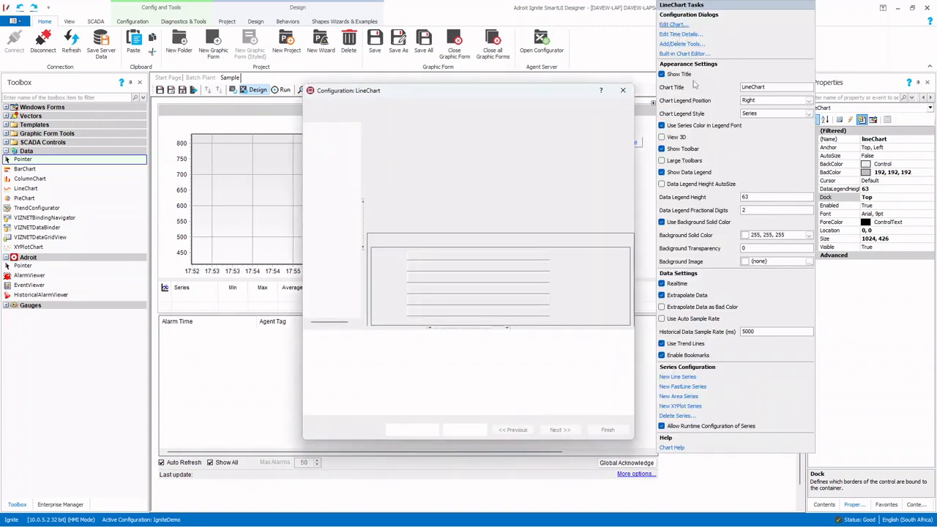
{"action": "left_click_drag", "start_coordinate": [463, 90], "coordinate": [530, 106]}
{"action": "left_click", "coordinate": [472, 170]}
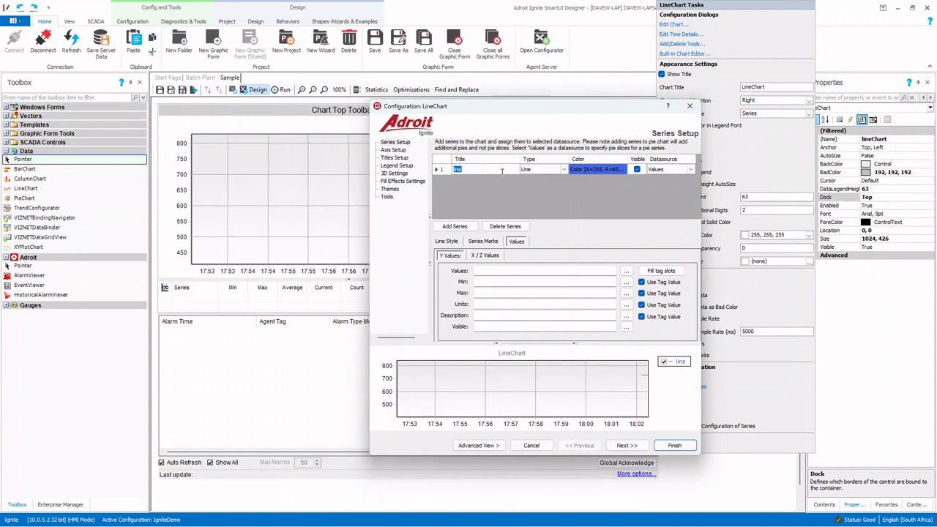
{"action": "type", "text": "Pump"}
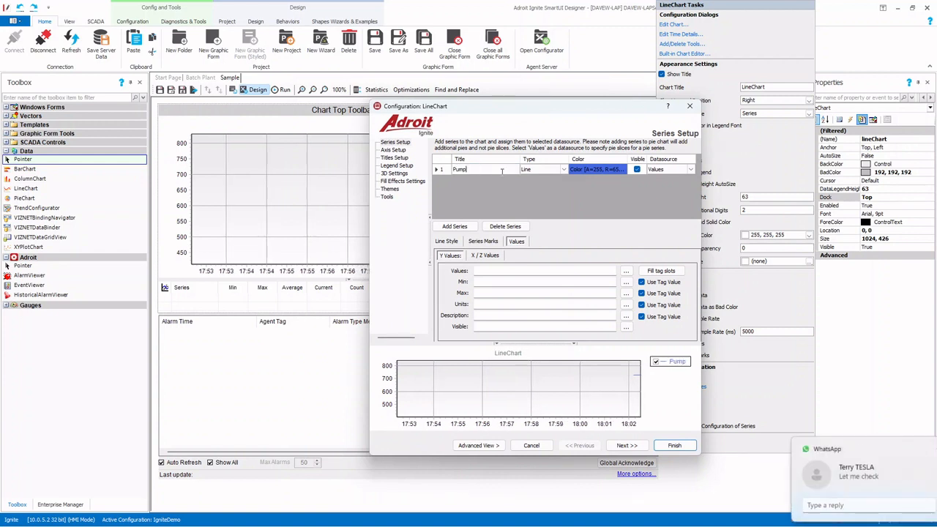
{"action": "type", "text": "CUrre"}
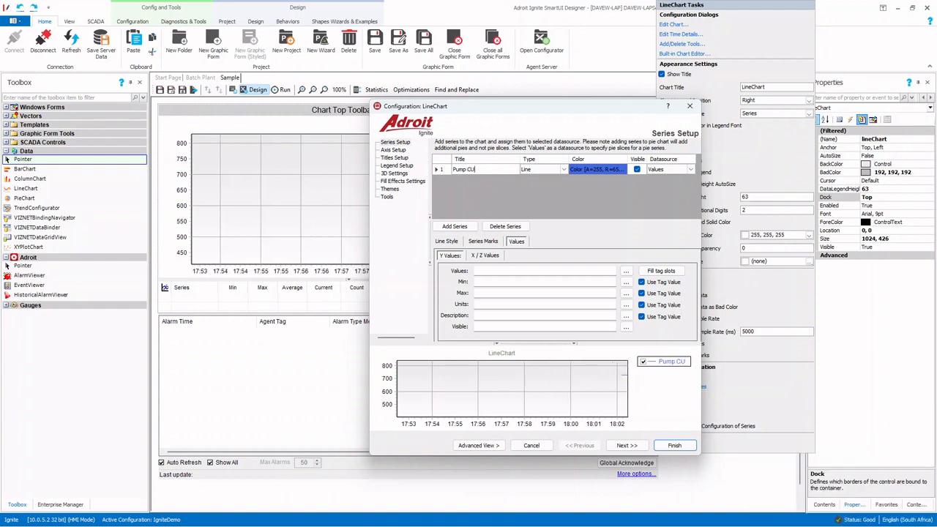
{"action": "key", "text": "BackSpace"}
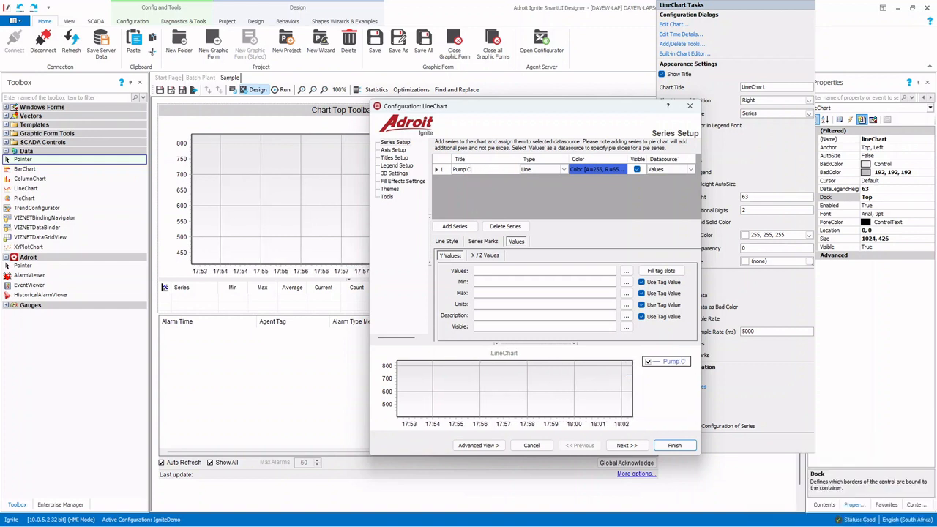
{"action": "type", "text": "urrent"}
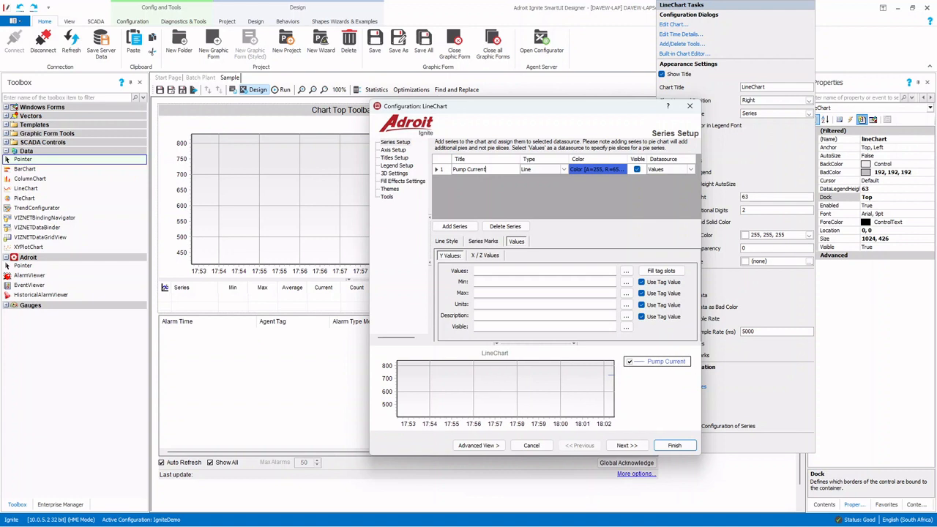
- Bind the series' Y values to Adroit.Analog.IGN_ABC_MX_PUMP_CURRENT.value and fill the remaining tag slots automatically
{"action": "left_click", "coordinate": [492, 242]}
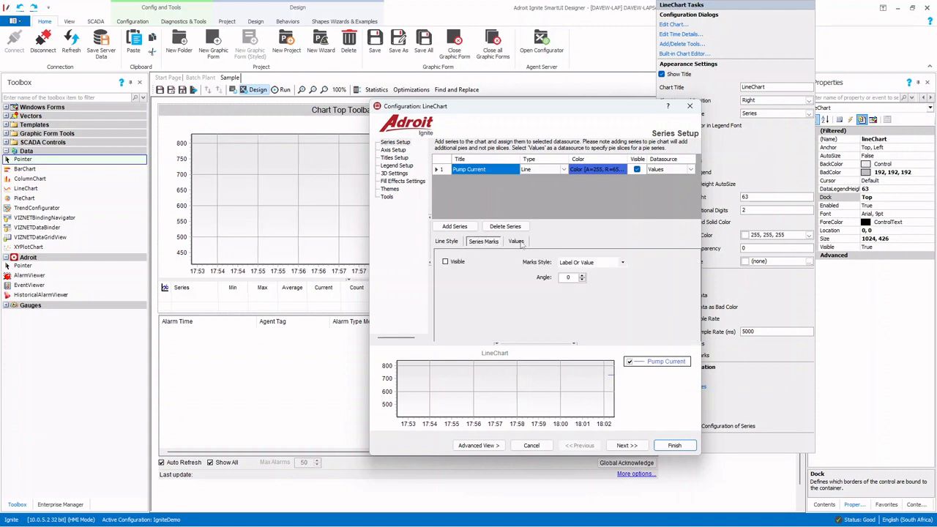
{"action": "left_click", "coordinate": [521, 241]}
{"action": "left_click", "coordinate": [626, 271]}
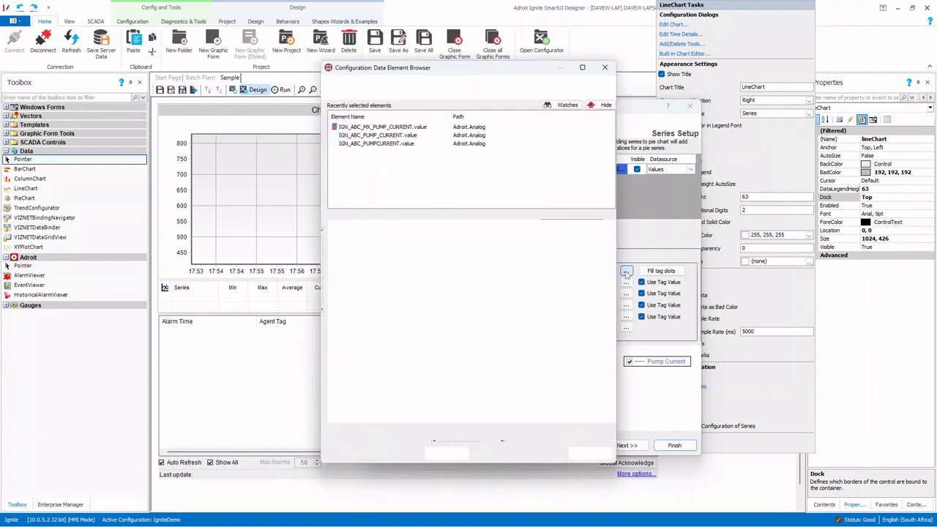
{"action": "left_click", "coordinate": [397, 128]}
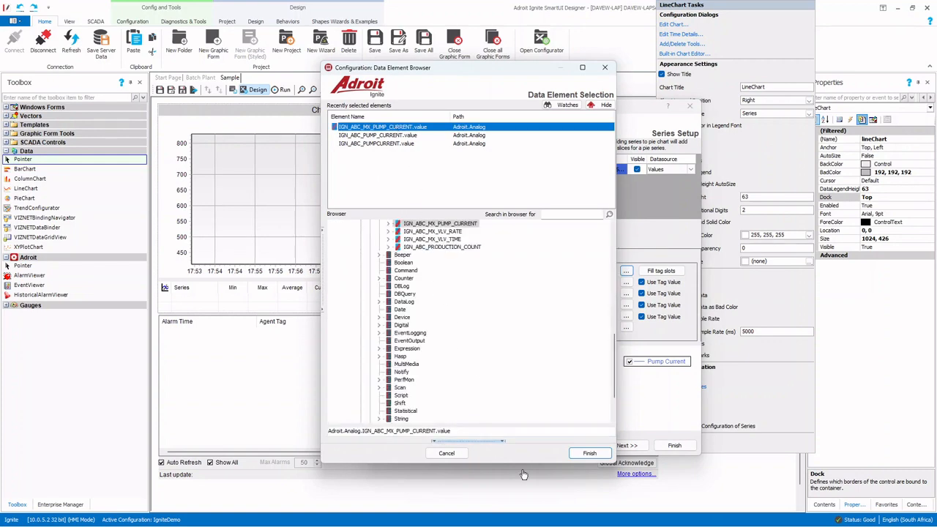
{"action": "left_click", "coordinate": [590, 453]}
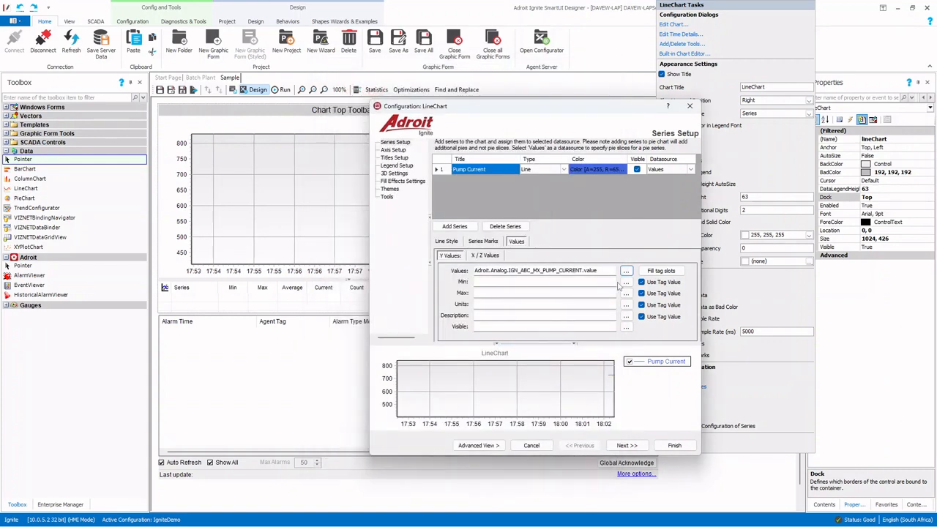
{"action": "left_click", "coordinate": [663, 272]}
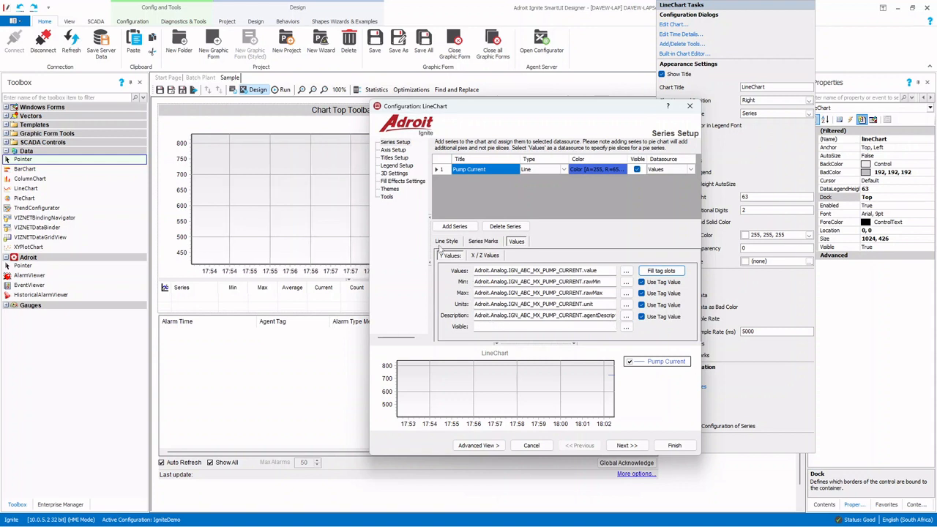
- Turn off automatic scaling for the chart's left axis and set its minimum to 0 and maximum to 60
{"action": "left_click", "coordinate": [627, 444]}
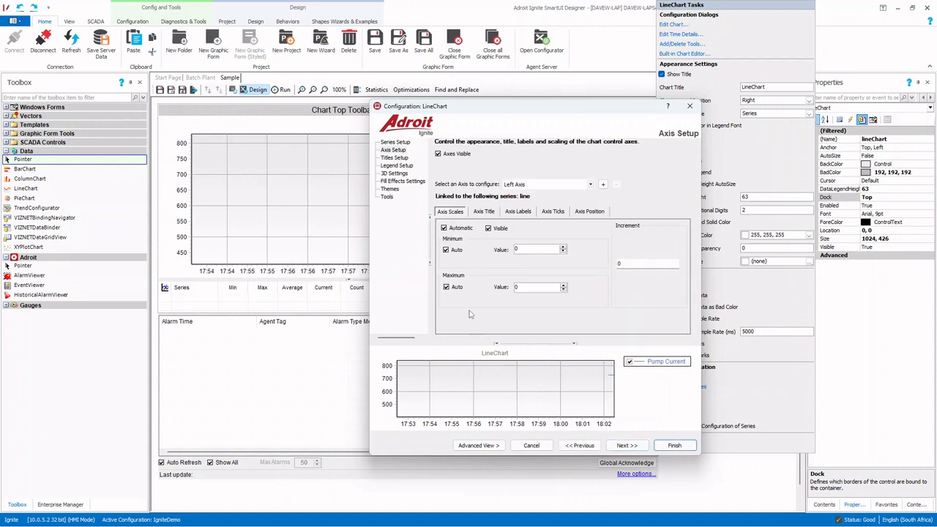
{"action": "left_click", "coordinate": [446, 251]}
{"action": "double_click", "coordinate": [514, 250]}
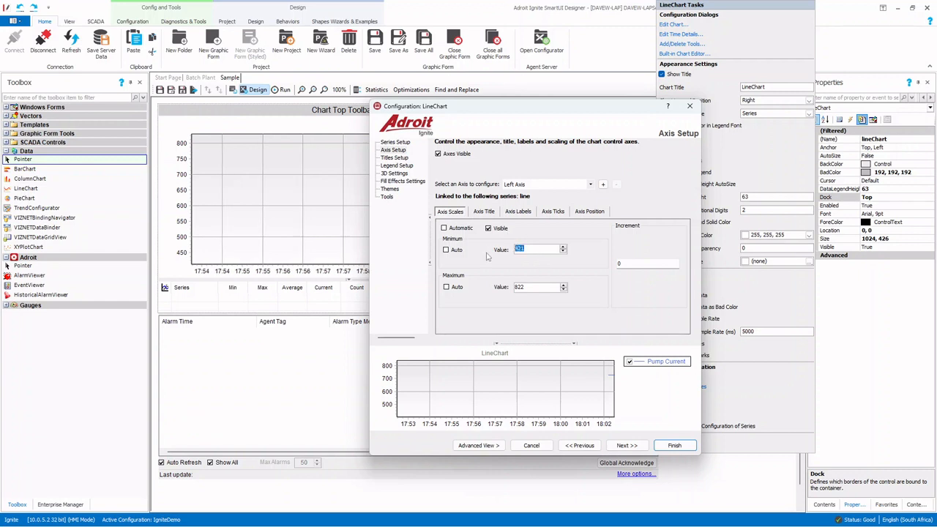
{"action": "type", "text": "0"}
{"action": "double_click", "coordinate": [529, 288]}
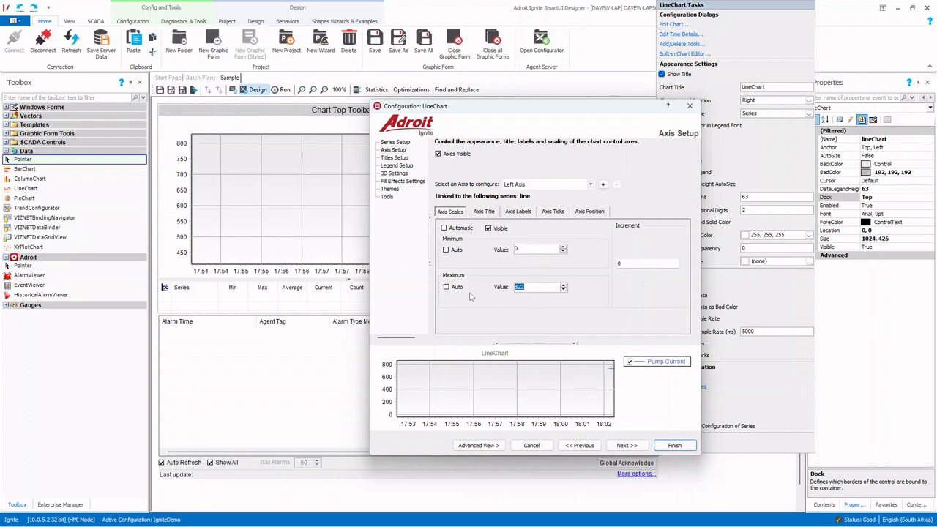
{"action": "type", "text": "60"}
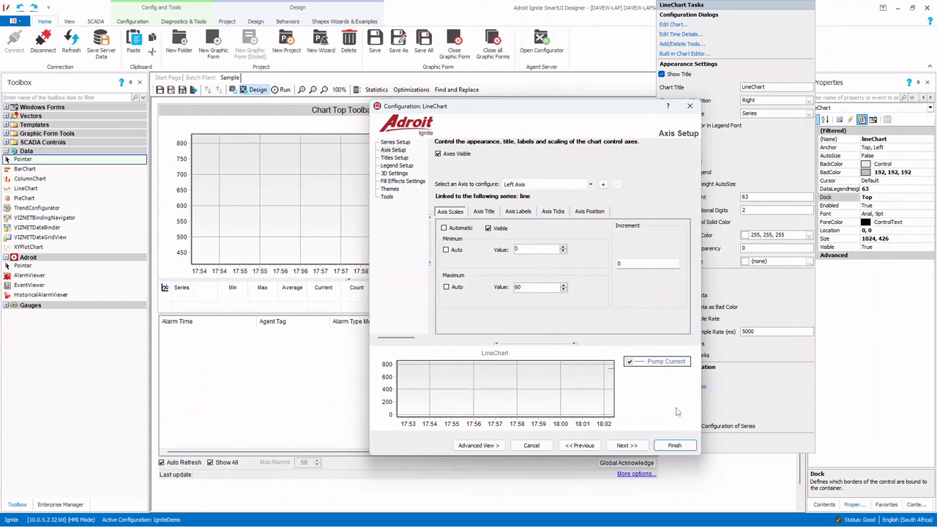
- Set the chart's header title to Current, finish the chart configuration and save the Sample form
{"action": "left_click", "coordinate": [627, 445]}
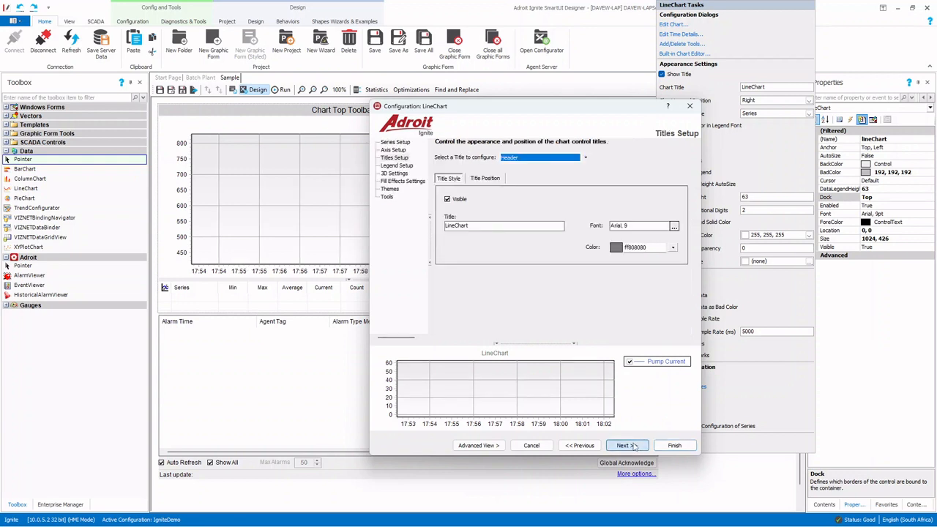
{"action": "left_click", "coordinate": [486, 229]}
{"action": "double_click", "coordinate": [485, 229]}
{"action": "type", "text": "Cu"}
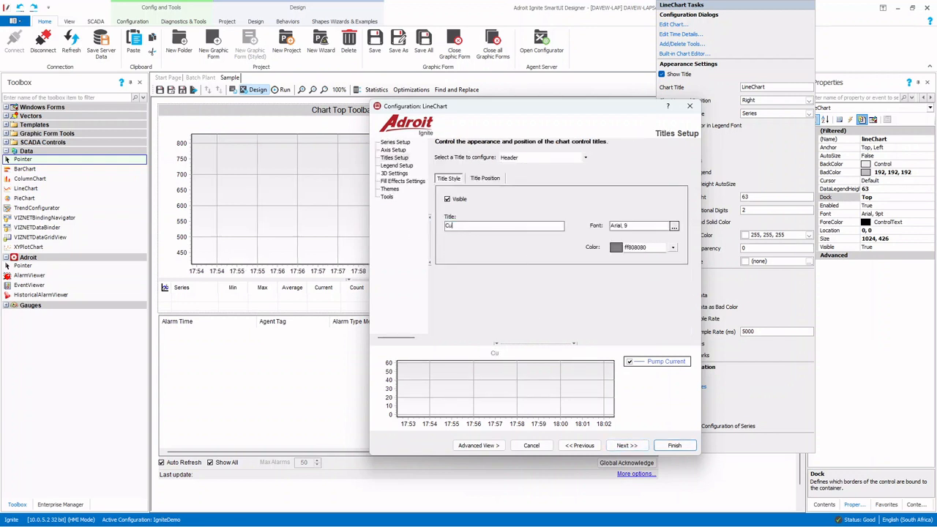
{"action": "type", "text": "rrent"}
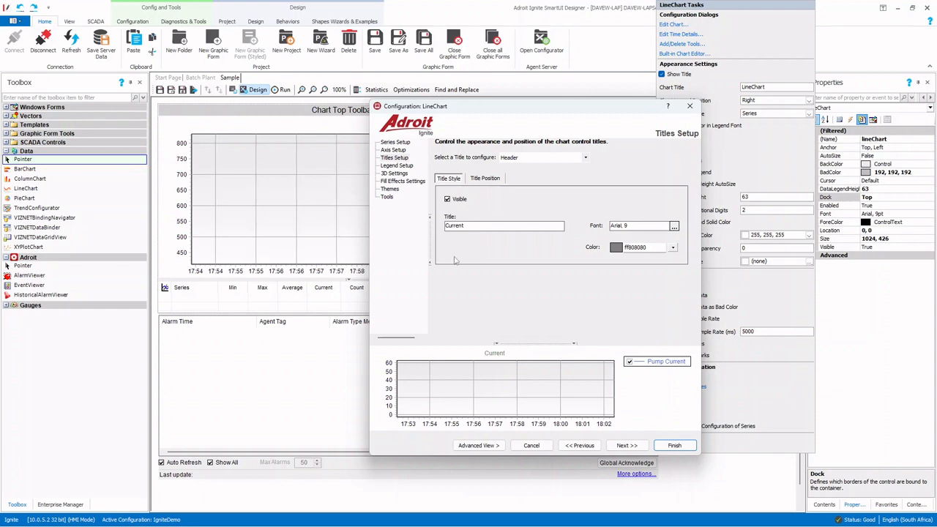
{"action": "left_click", "coordinate": [673, 447]}
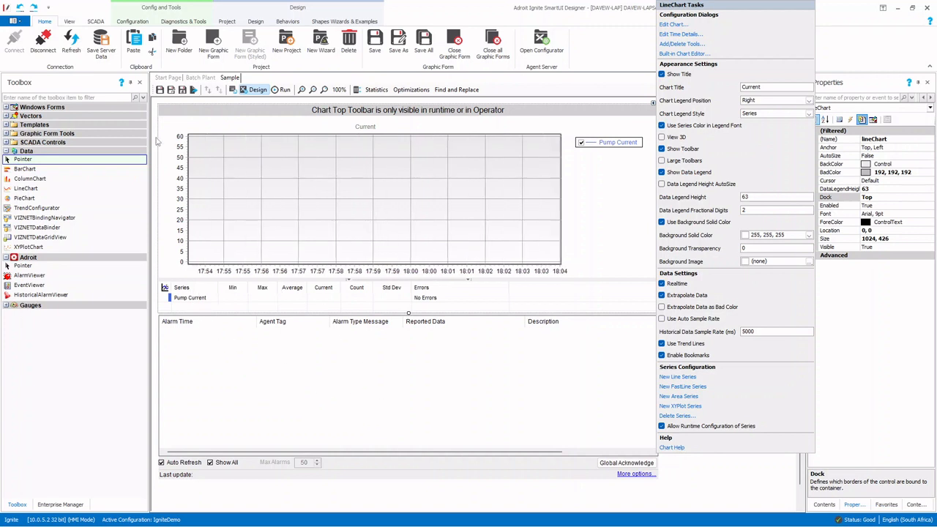
{"action": "left_click", "coordinate": [158, 93]}
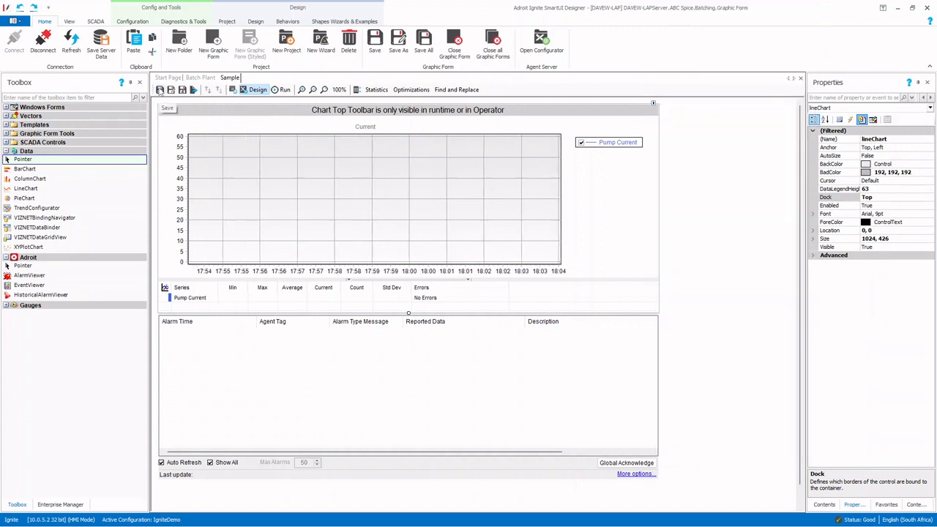
{"action": "left_click", "coordinate": [160, 90]}
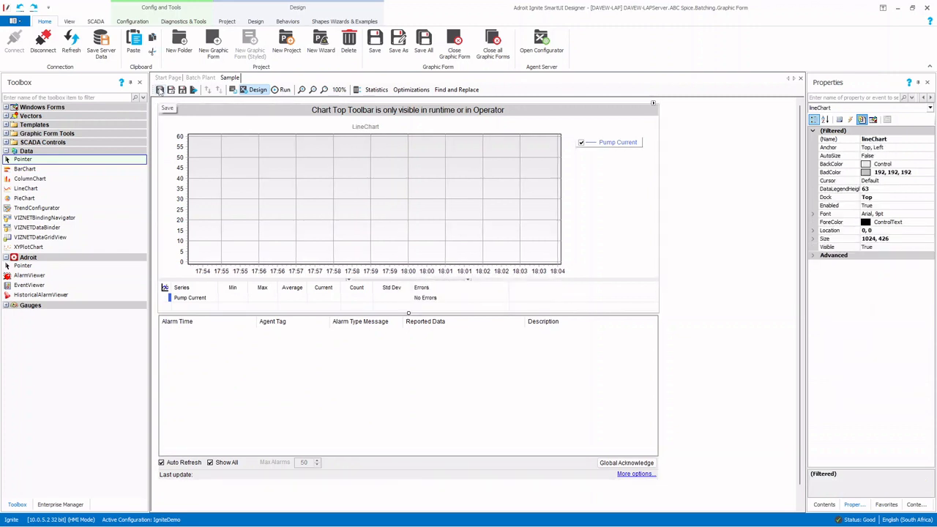
- Place a Button about 119 by 44 on the Batch Plant form, above the Main Water Supply label
{"action": "left_click", "coordinate": [200, 77]}
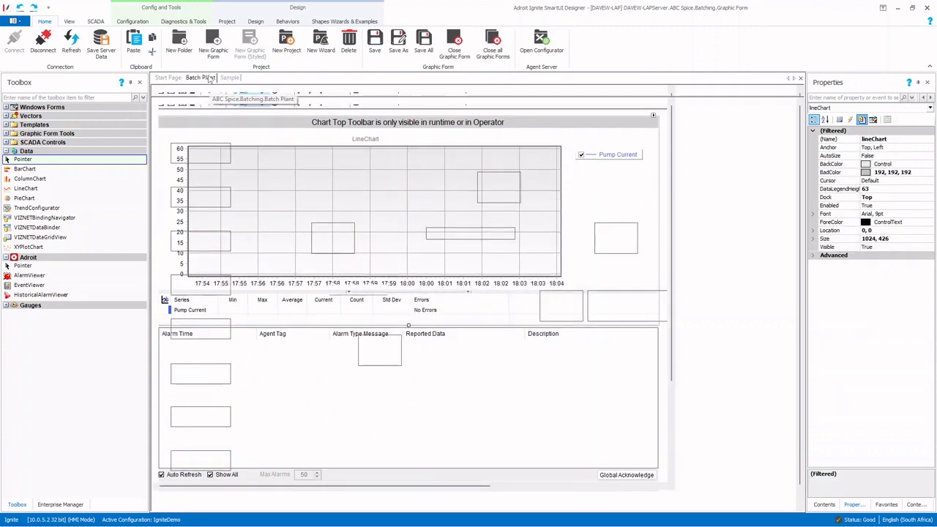
{"action": "left_click", "coordinate": [42, 109]}
{"action": "left_click", "coordinate": [23, 125]}
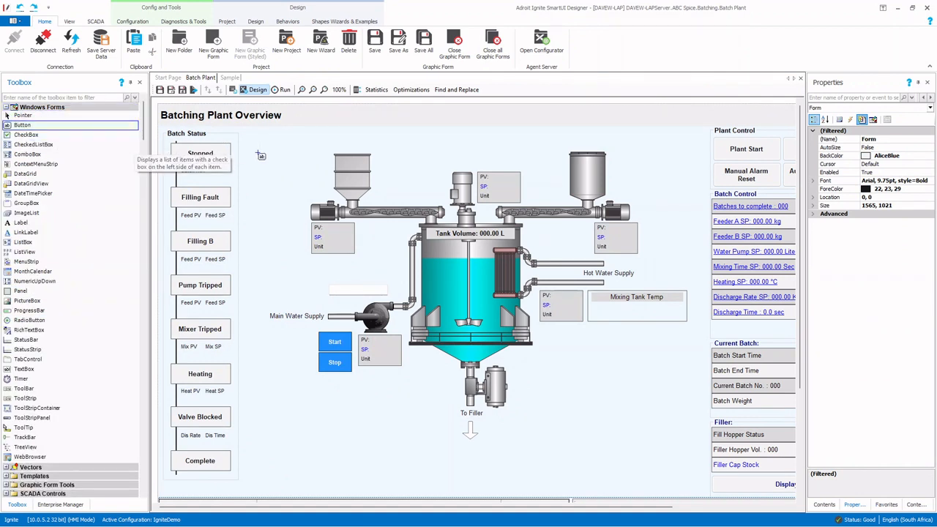
{"action": "mouse_move", "coordinate": [261, 146]}
{"action": "left_mouse_down"}
{"action": "mouse_move", "coordinate": [327, 205]}
{"action": "mouse_move", "coordinate": [319, 167]}
{"action": "mouse_move", "coordinate": [290, 291]}
{"action": "left_mouse_up"}
- Set the new button's text to Trend
{"action": "left_click", "coordinate": [895, 240]}
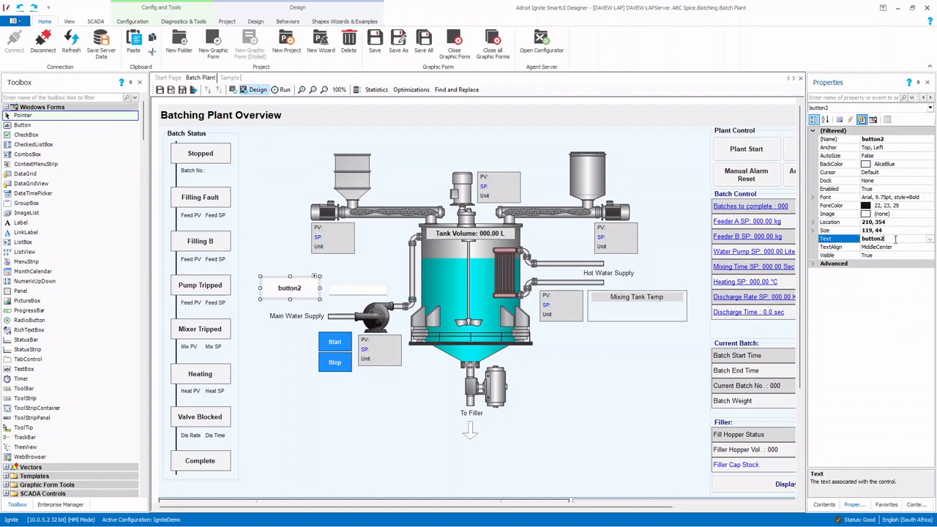
{"action": "type", "text": "Trend"}
{"action": "key", "text": "Return"}
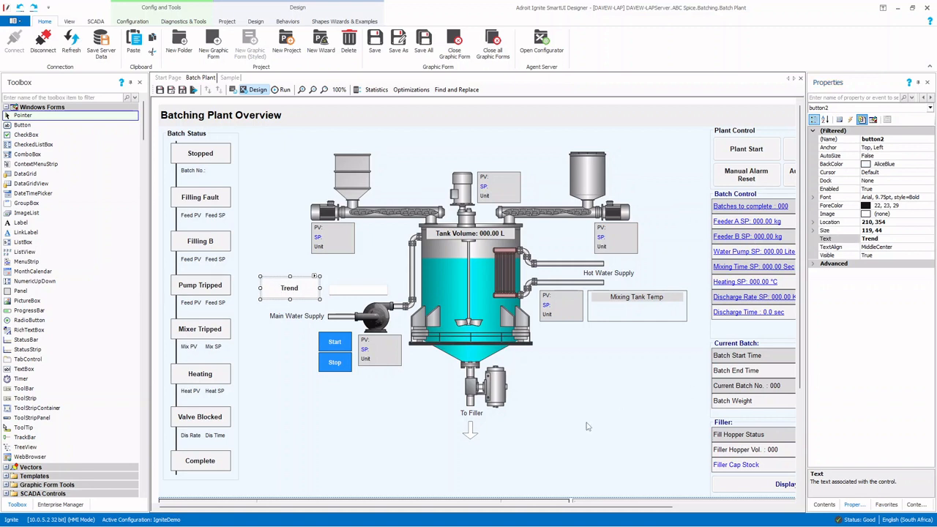
{"action": "left_click", "coordinate": [568, 436]}
- Add an Execute Command behavior to the Trend button
{"action": "left_click", "coordinate": [291, 286]}
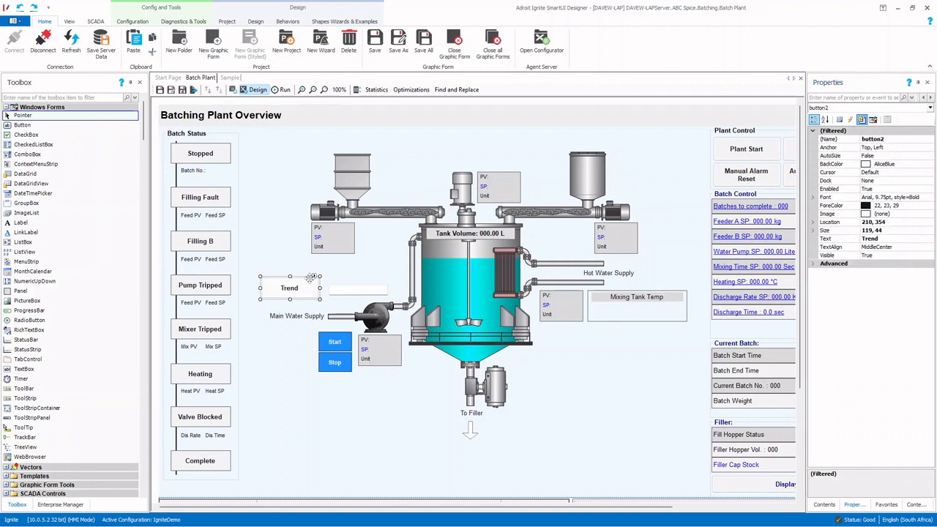
{"action": "left_click", "coordinate": [315, 277]}
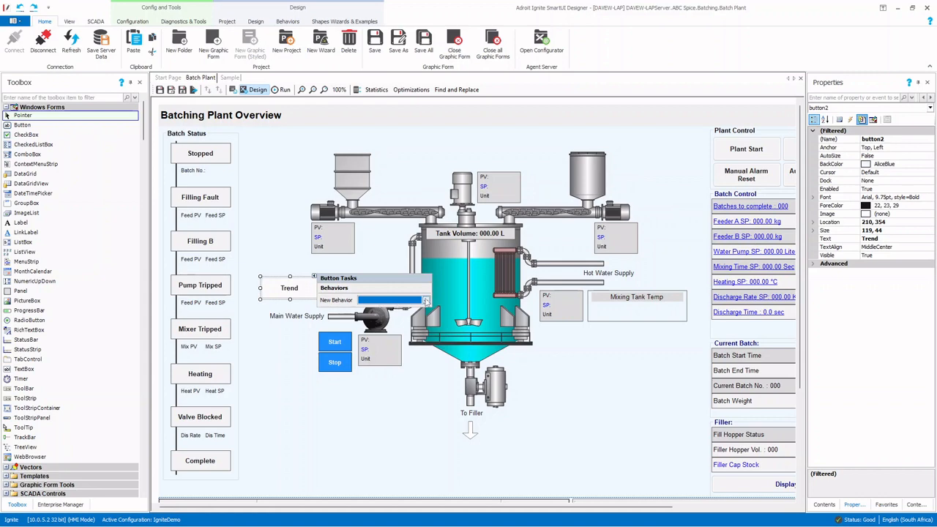
{"action": "left_click", "coordinate": [426, 301]}
{"action": "left_click", "coordinate": [393, 337]}
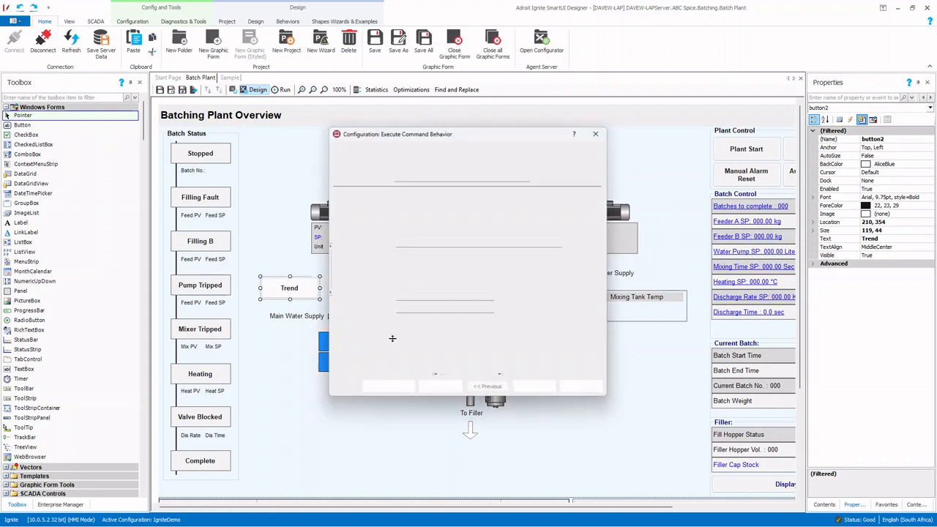
- Set the behavior to open the graphic form ABC Spice.Batching.Sample as a centred modal form and finish its configuration
{"action": "left_click", "coordinate": [571, 242]}
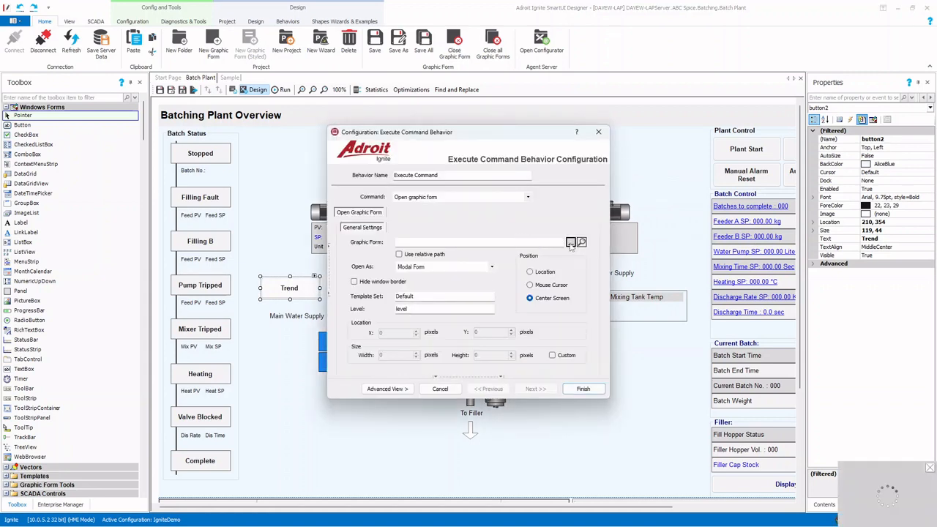
{"action": "left_click", "coordinate": [375, 173]}
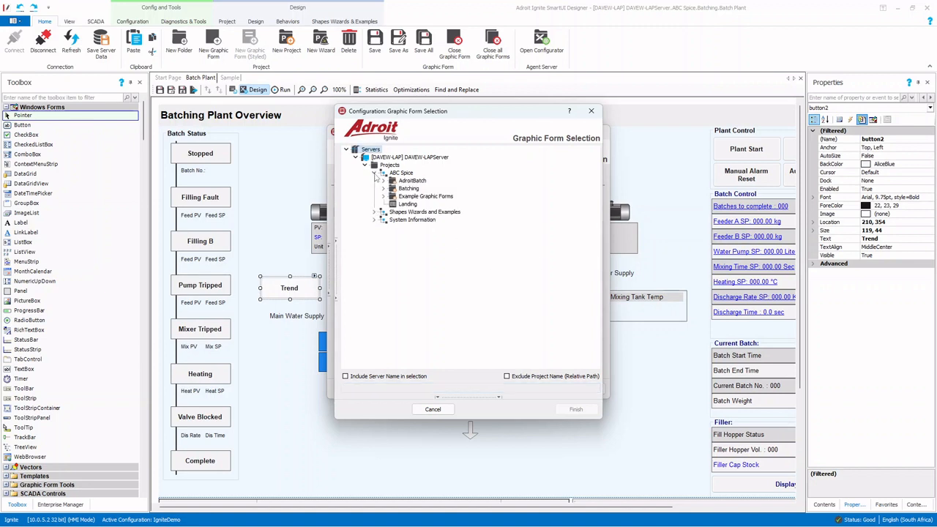
{"action": "left_click", "coordinate": [383, 189]}
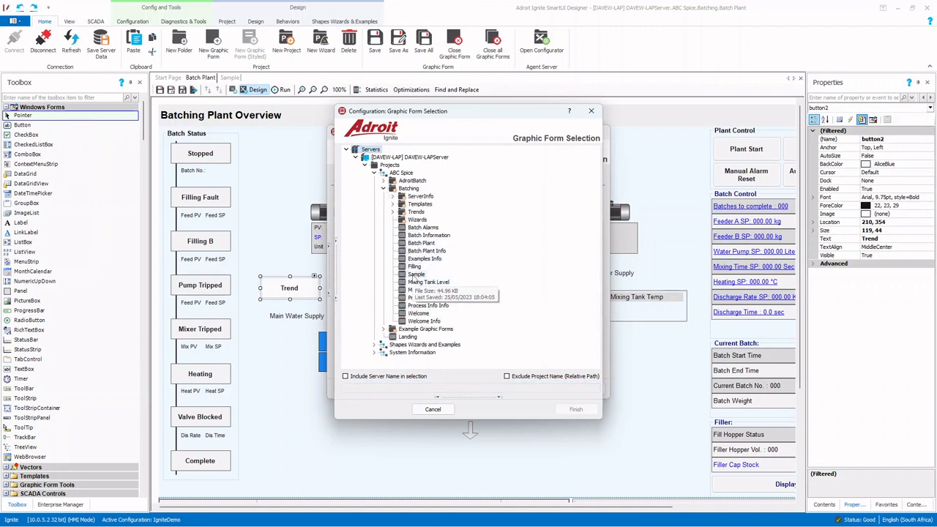
{"action": "left_click", "coordinate": [416, 274]}
{"action": "left_click", "coordinate": [577, 409]}
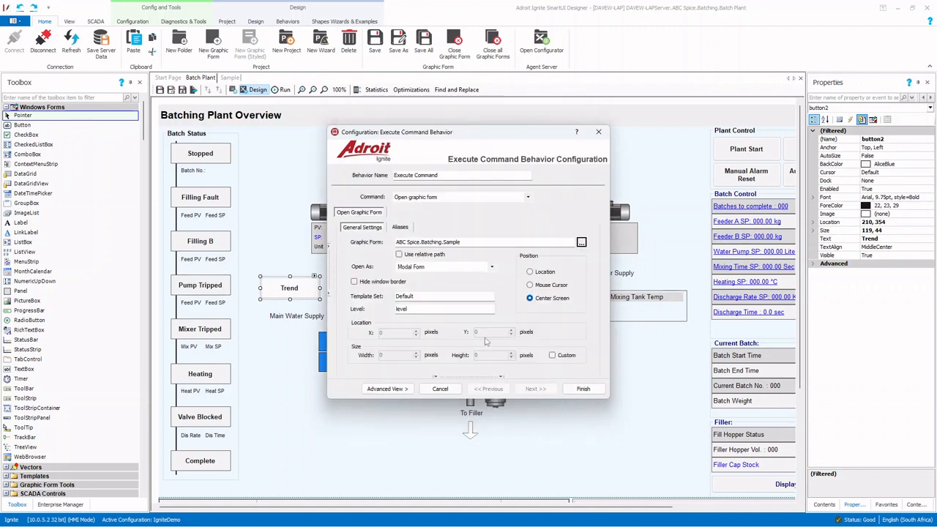
{"action": "left_click", "coordinate": [583, 390]}
- Switch to Adroit Ignite SmartUI Operator, open the Sample form with the Trend button and move its window clear of the pump
{"action": "left_click", "coordinate": [275, 174]}
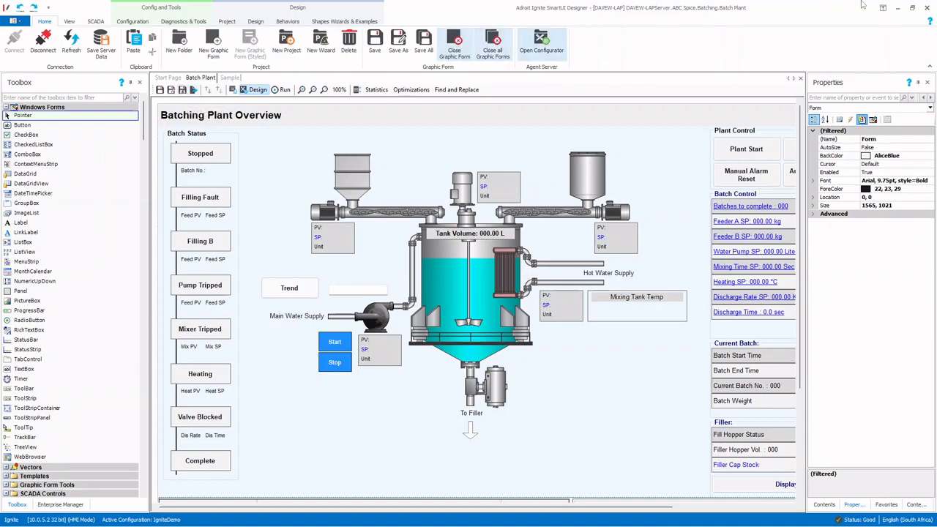
{"action": "left_click", "coordinate": [899, 10]}
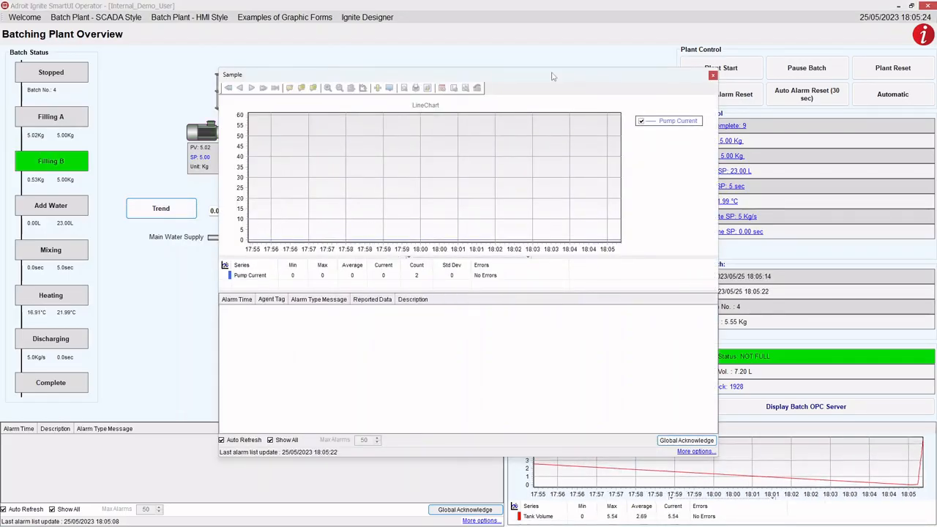
{"action": "left_click_drag", "start_coordinate": [552, 76], "coordinate": [706, 85]}
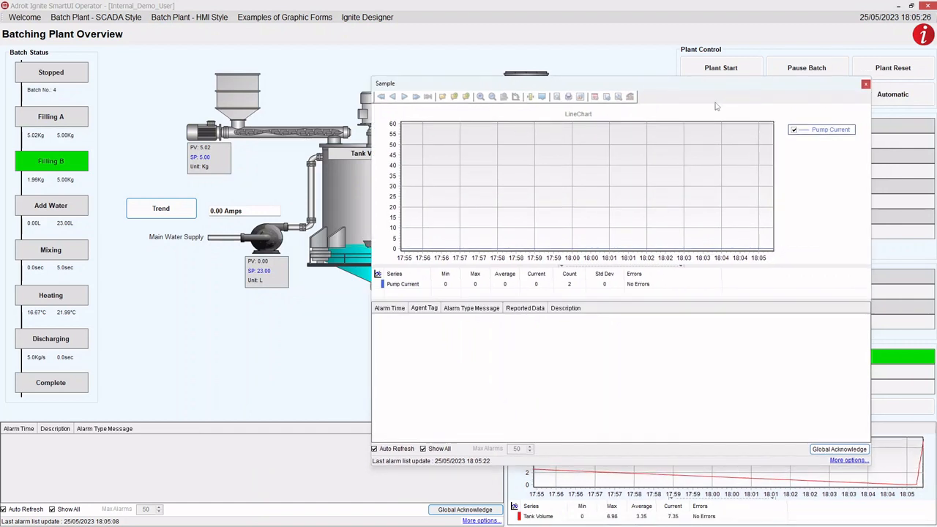